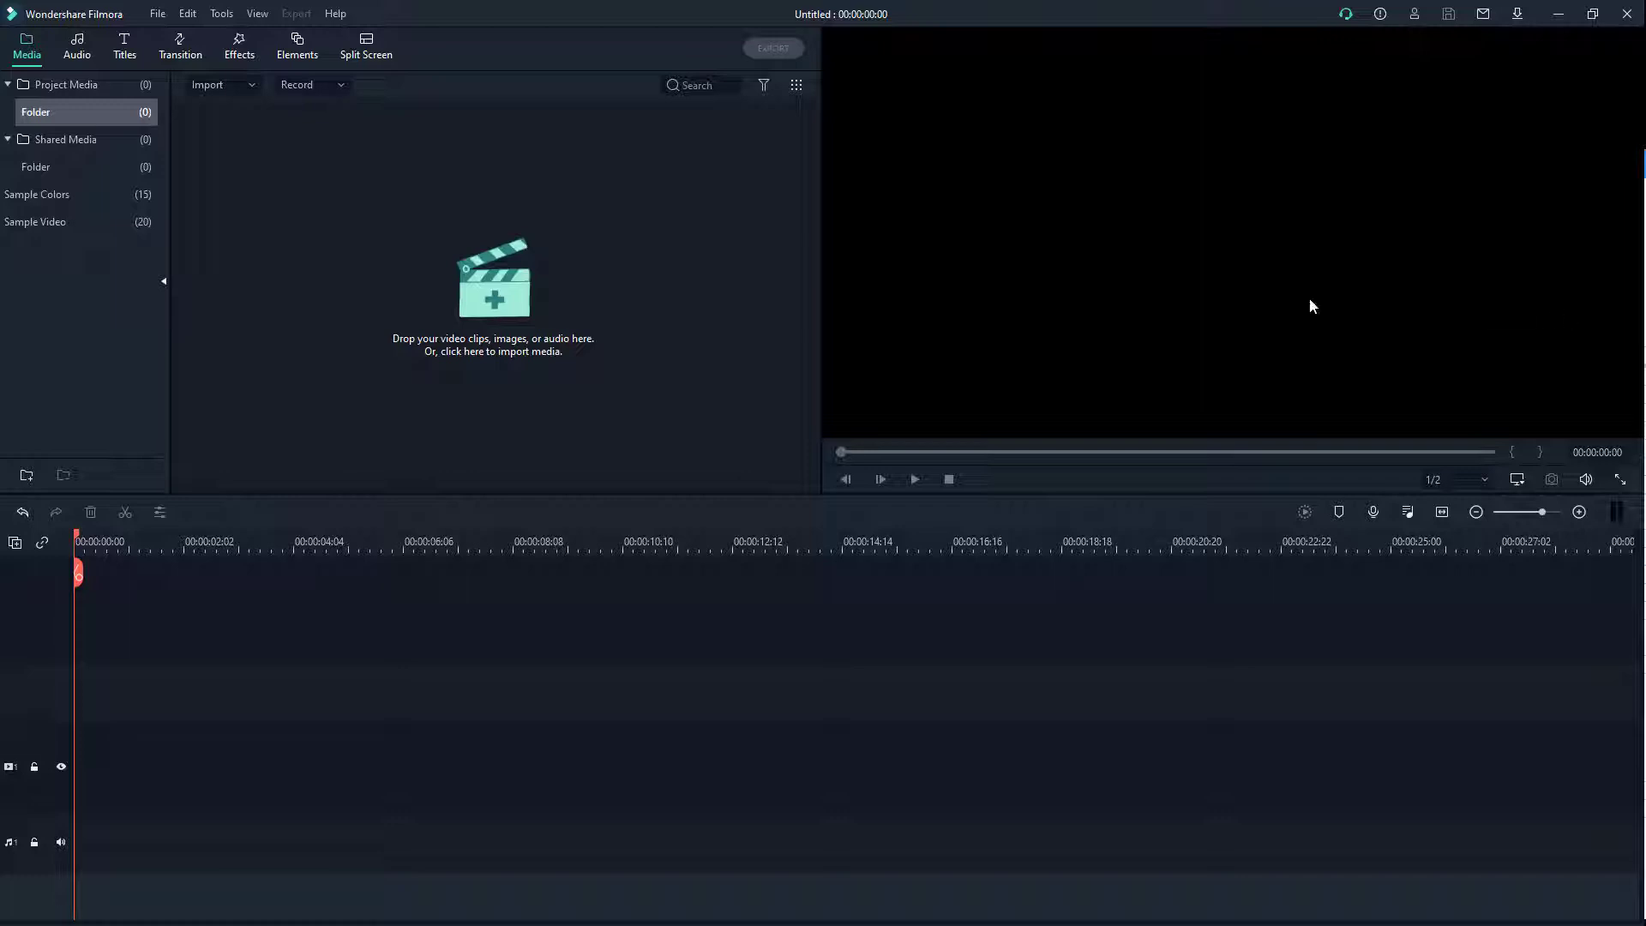
Step: Import 5.jpg, 7.jpg, 12.jpg and 21.jpg from Dropbox > Images into the project media
{"action": "left_click", "coordinate": [510, 334]}
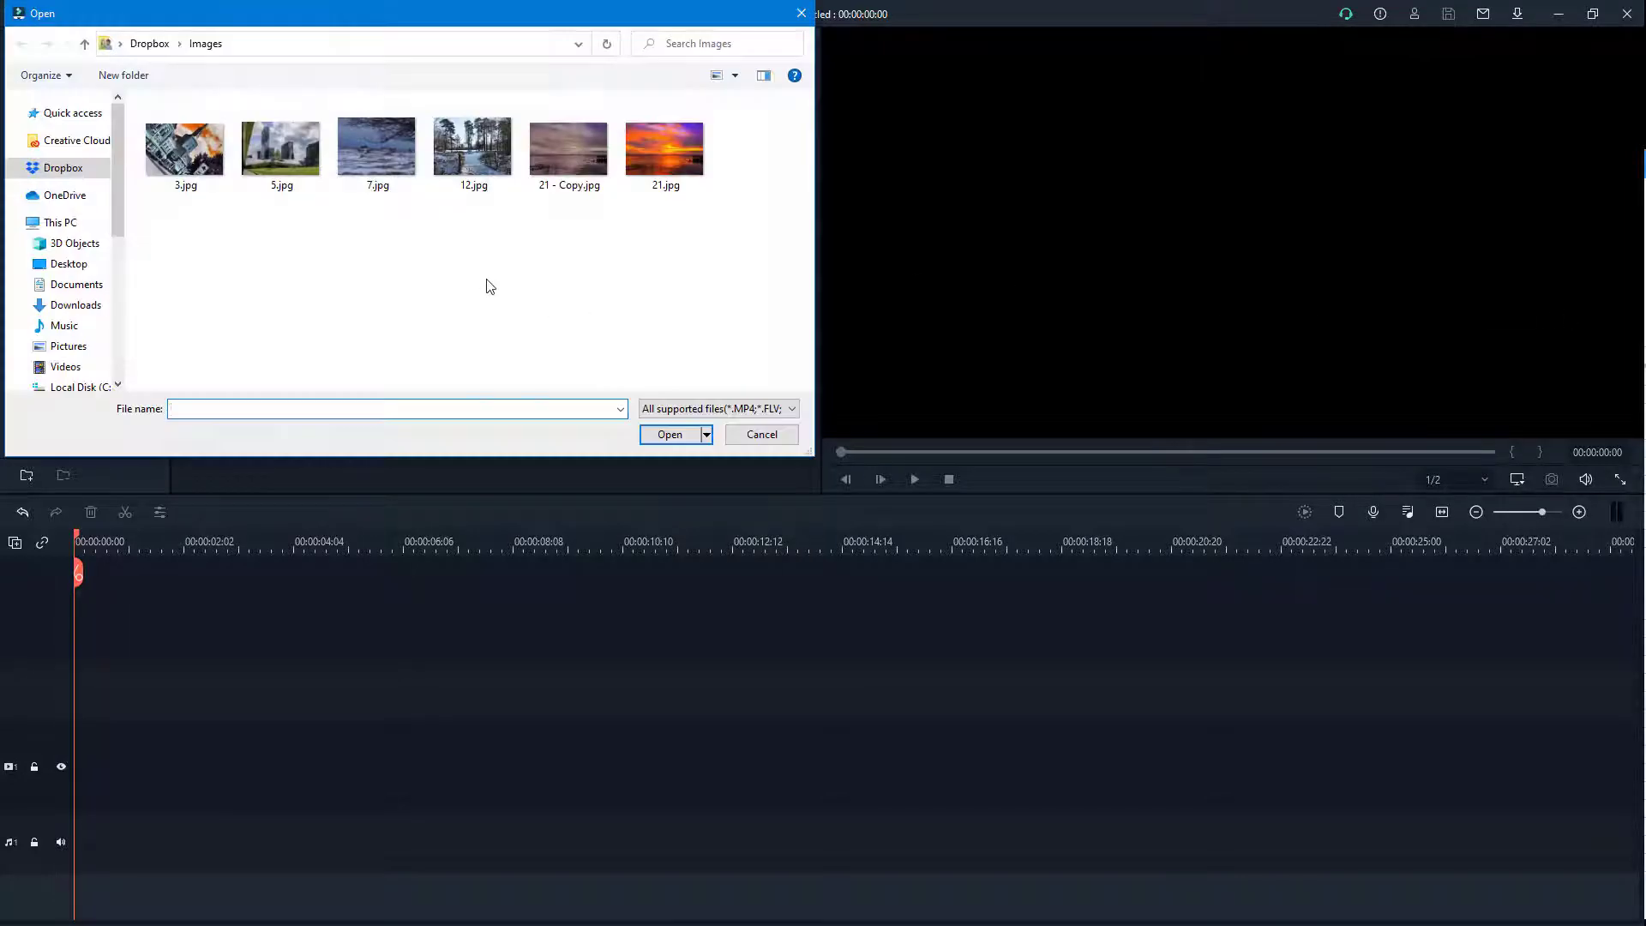
{"action": "left_click_drag", "start_coordinate": [393, 10], "coordinate": [446, 66]}
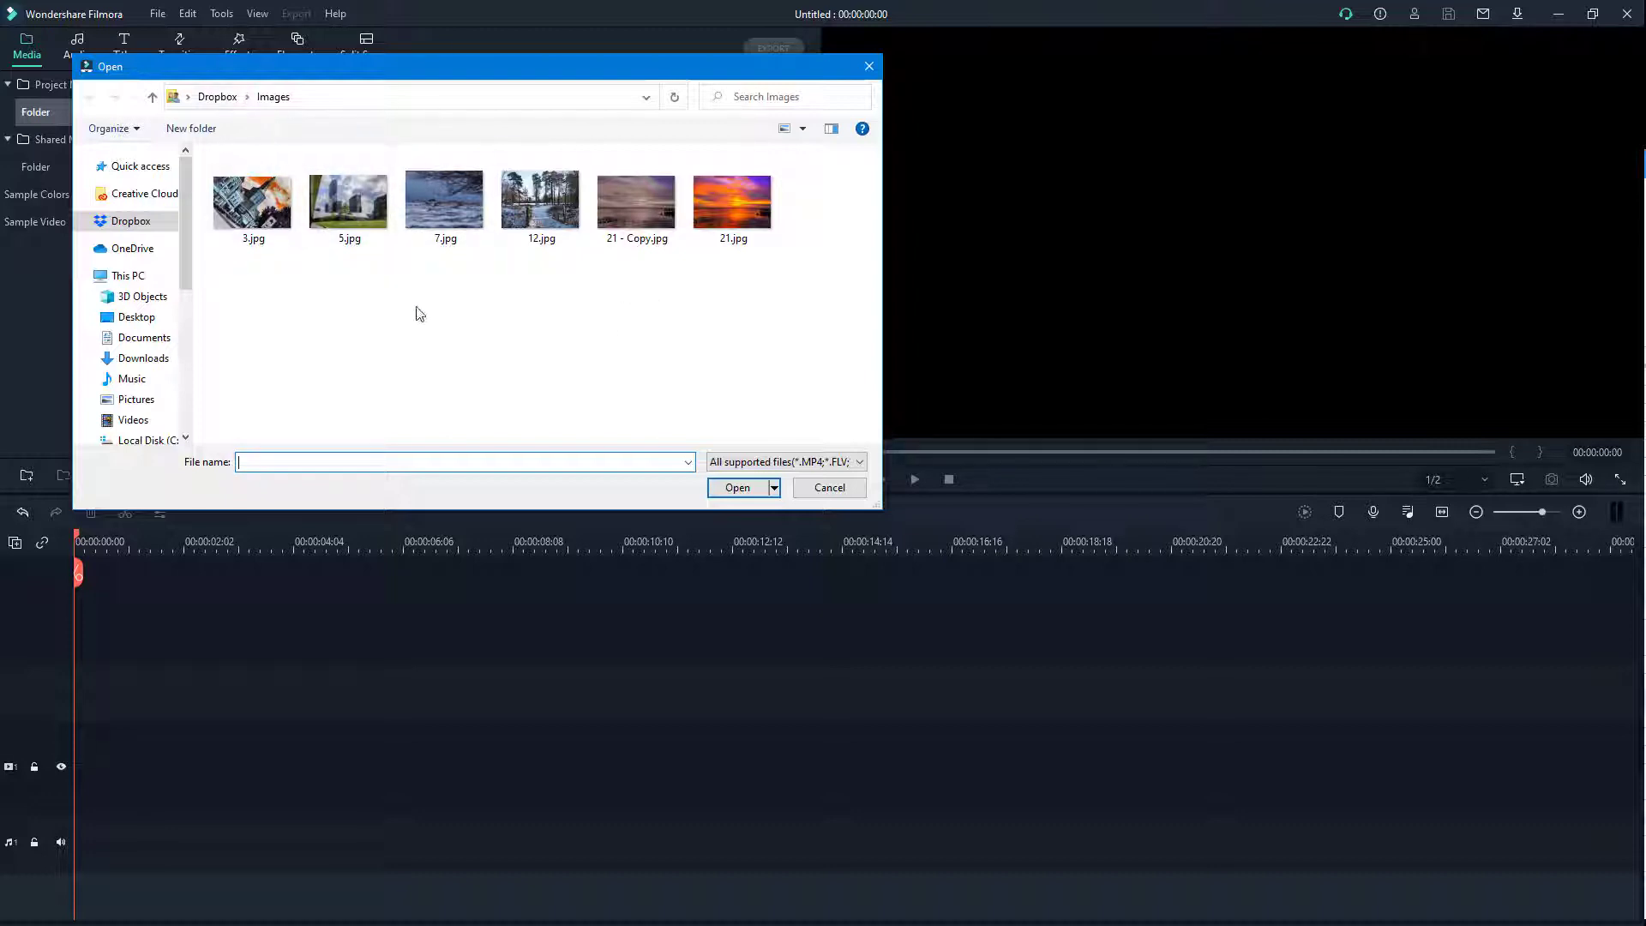
{"action": "left_click", "coordinate": [350, 195]}
{"action": "left_click", "coordinate": [450, 202], "text": "ctrl"}
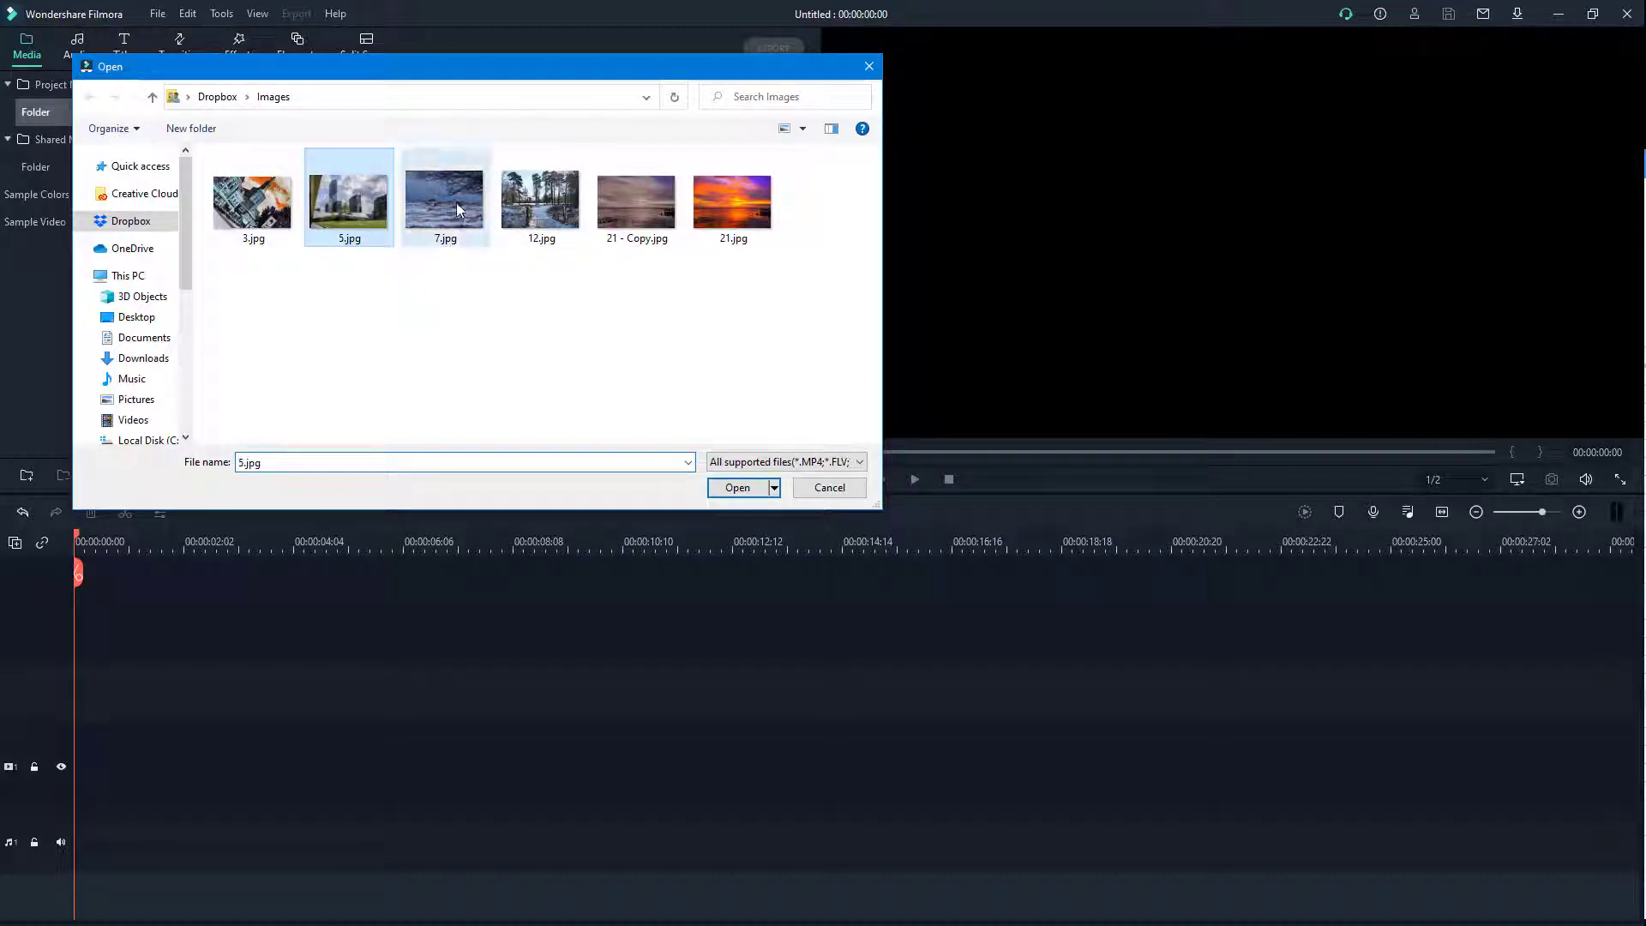
{"action": "left_click", "coordinate": [542, 204], "text": "ctrl"}
{"action": "left_click", "coordinate": [733, 202], "text": "ctrl"}
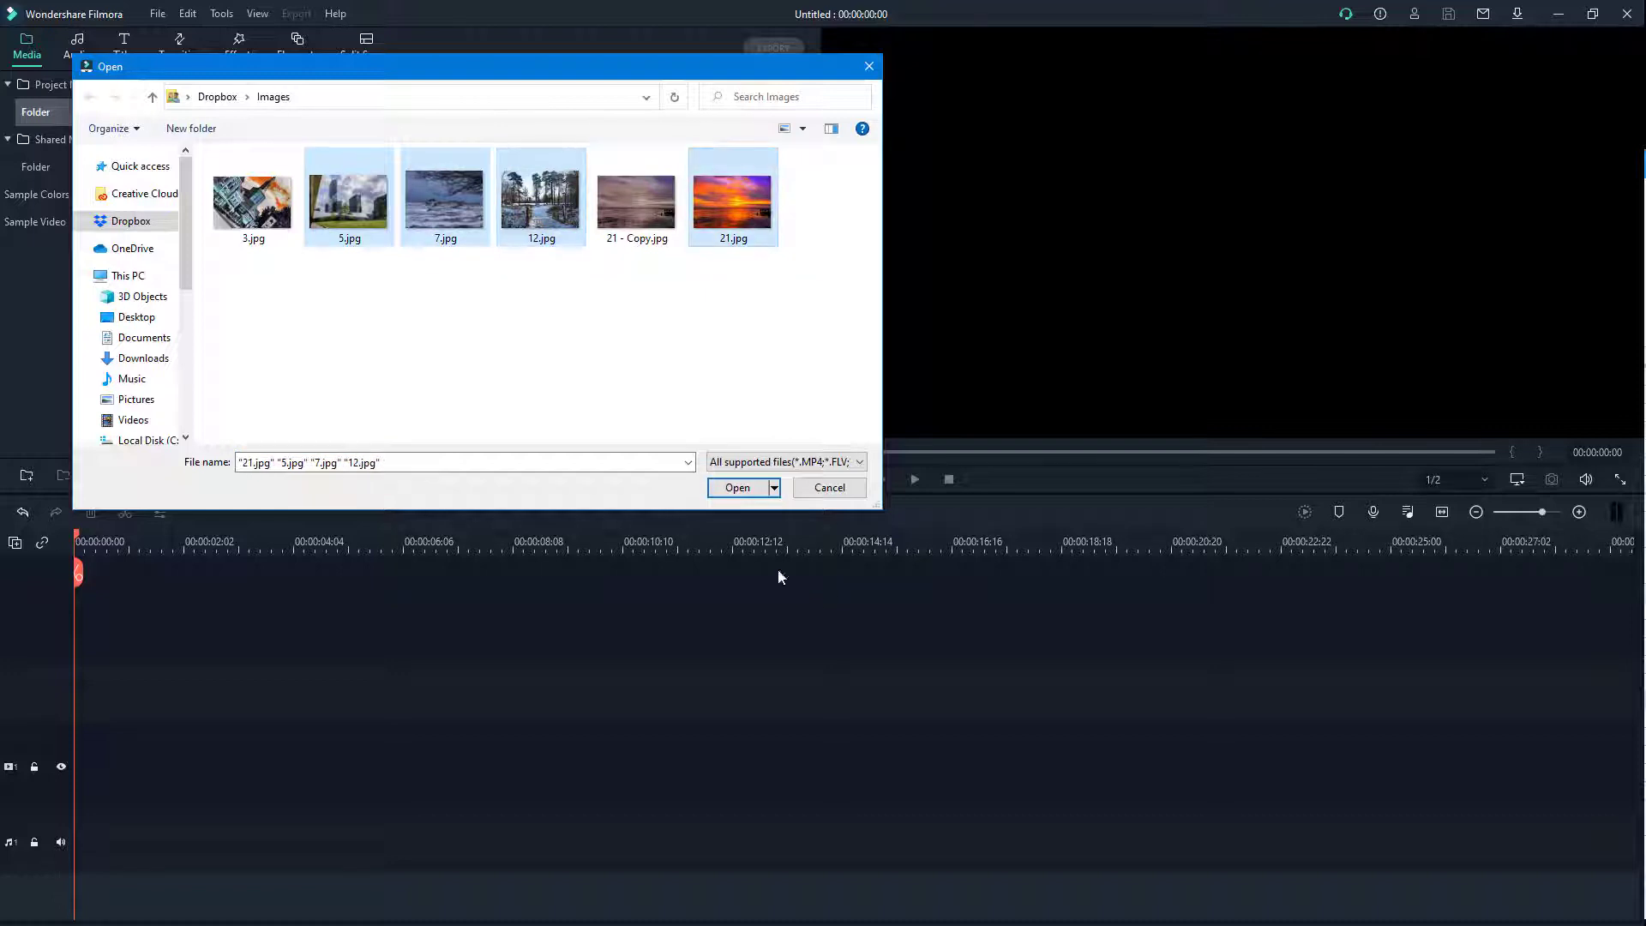
{"action": "left_click", "coordinate": [737, 487]}
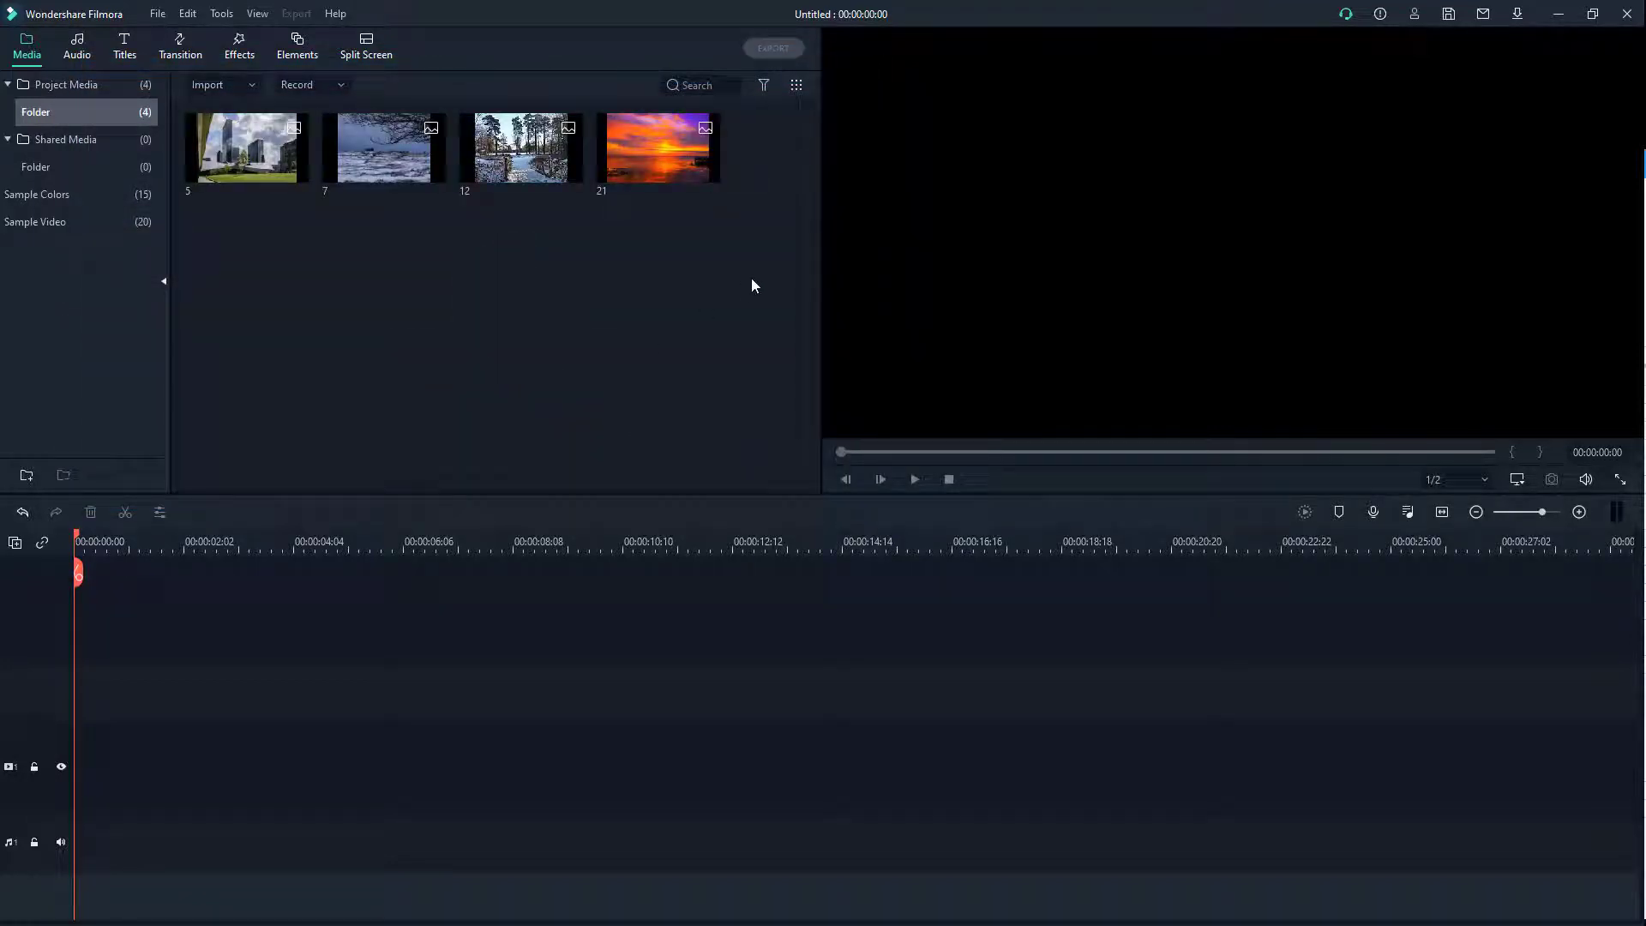
Step: Place photos 5, 7, 12 and 21 in order on the video track and preview the 20-second sequence
{"action": "left_click_drag", "start_coordinate": [686, 286], "coordinate": [36, 778]}
{"action": "left_click", "coordinate": [915, 480]}
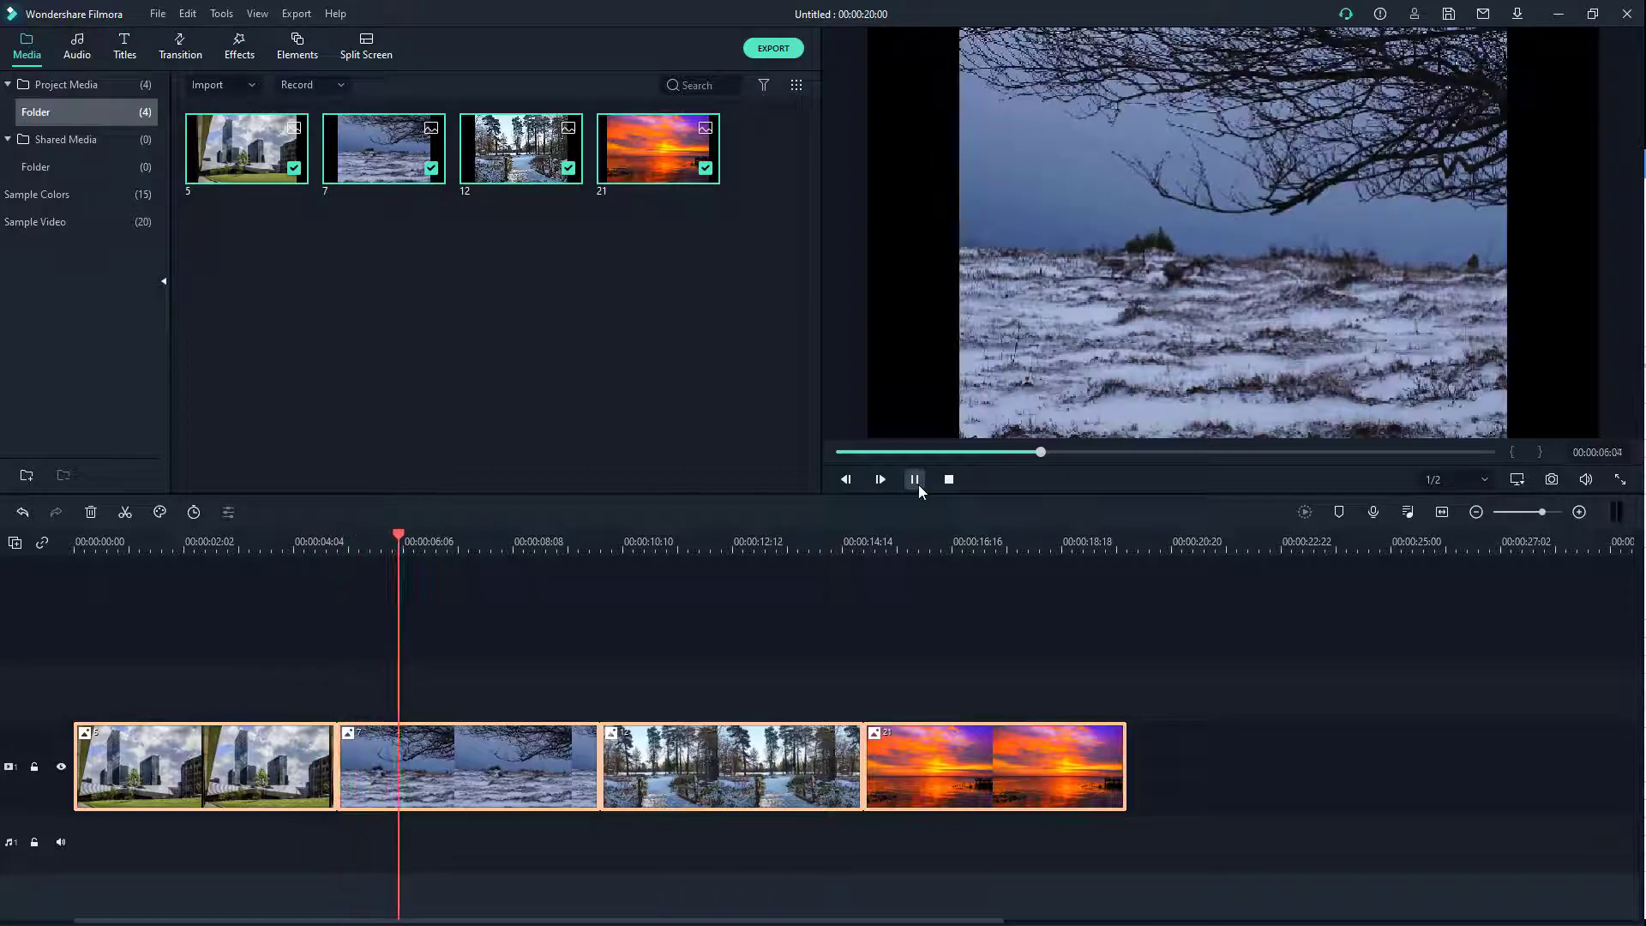
{"action": "left_click", "coordinate": [948, 480]}
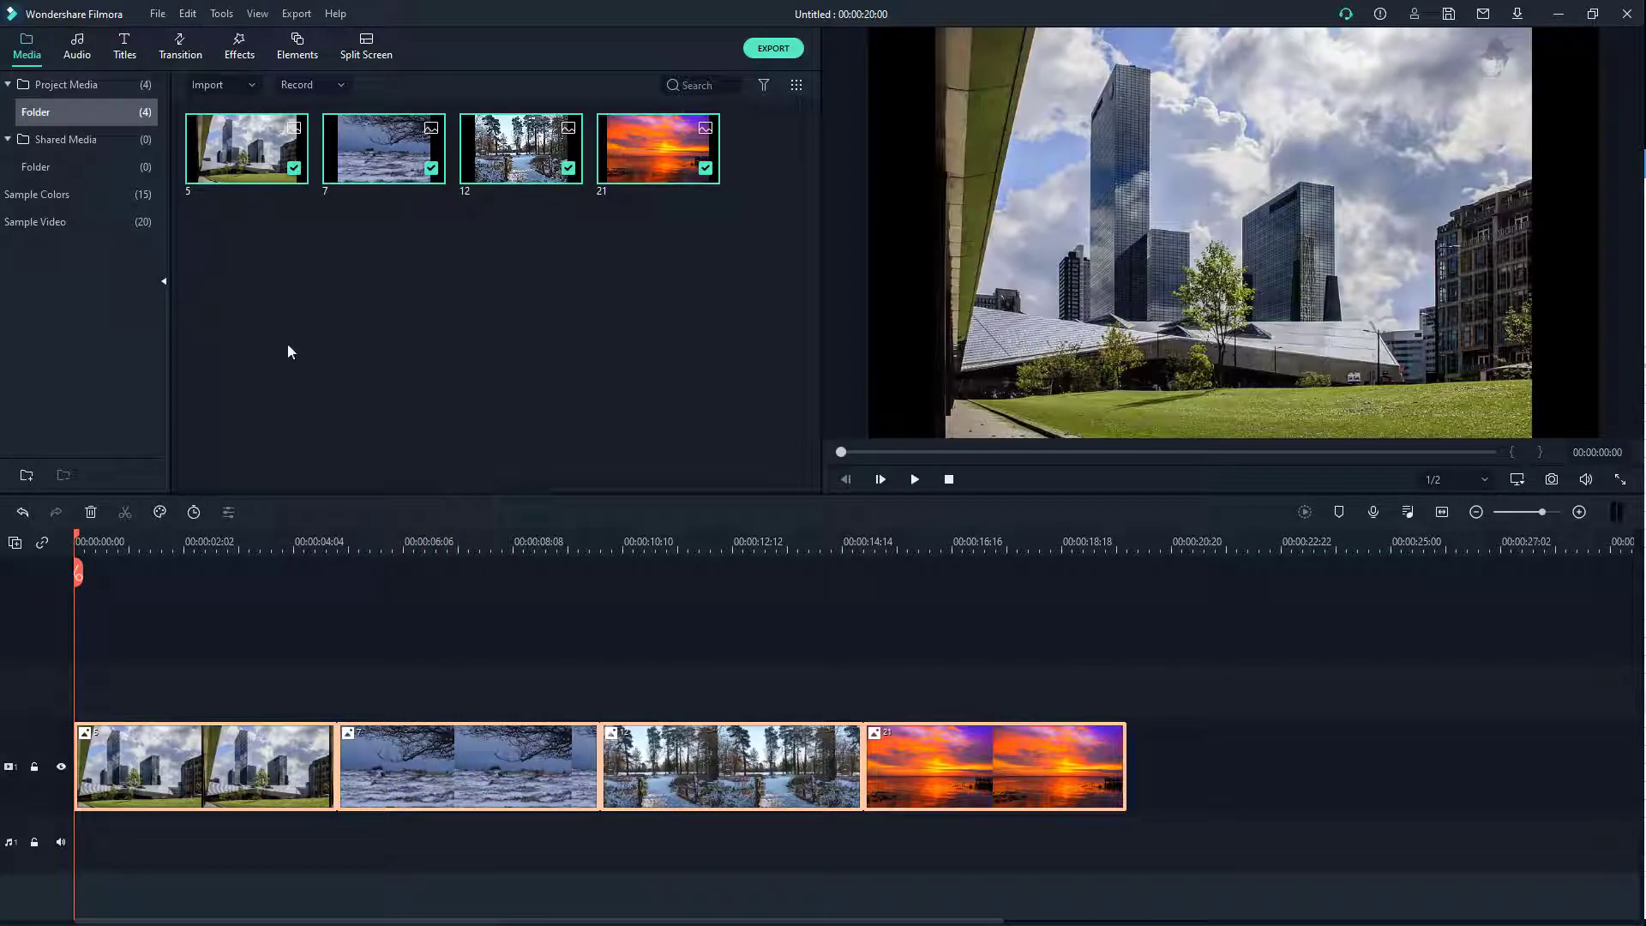
{"action": "left_click", "coordinate": [249, 730]}
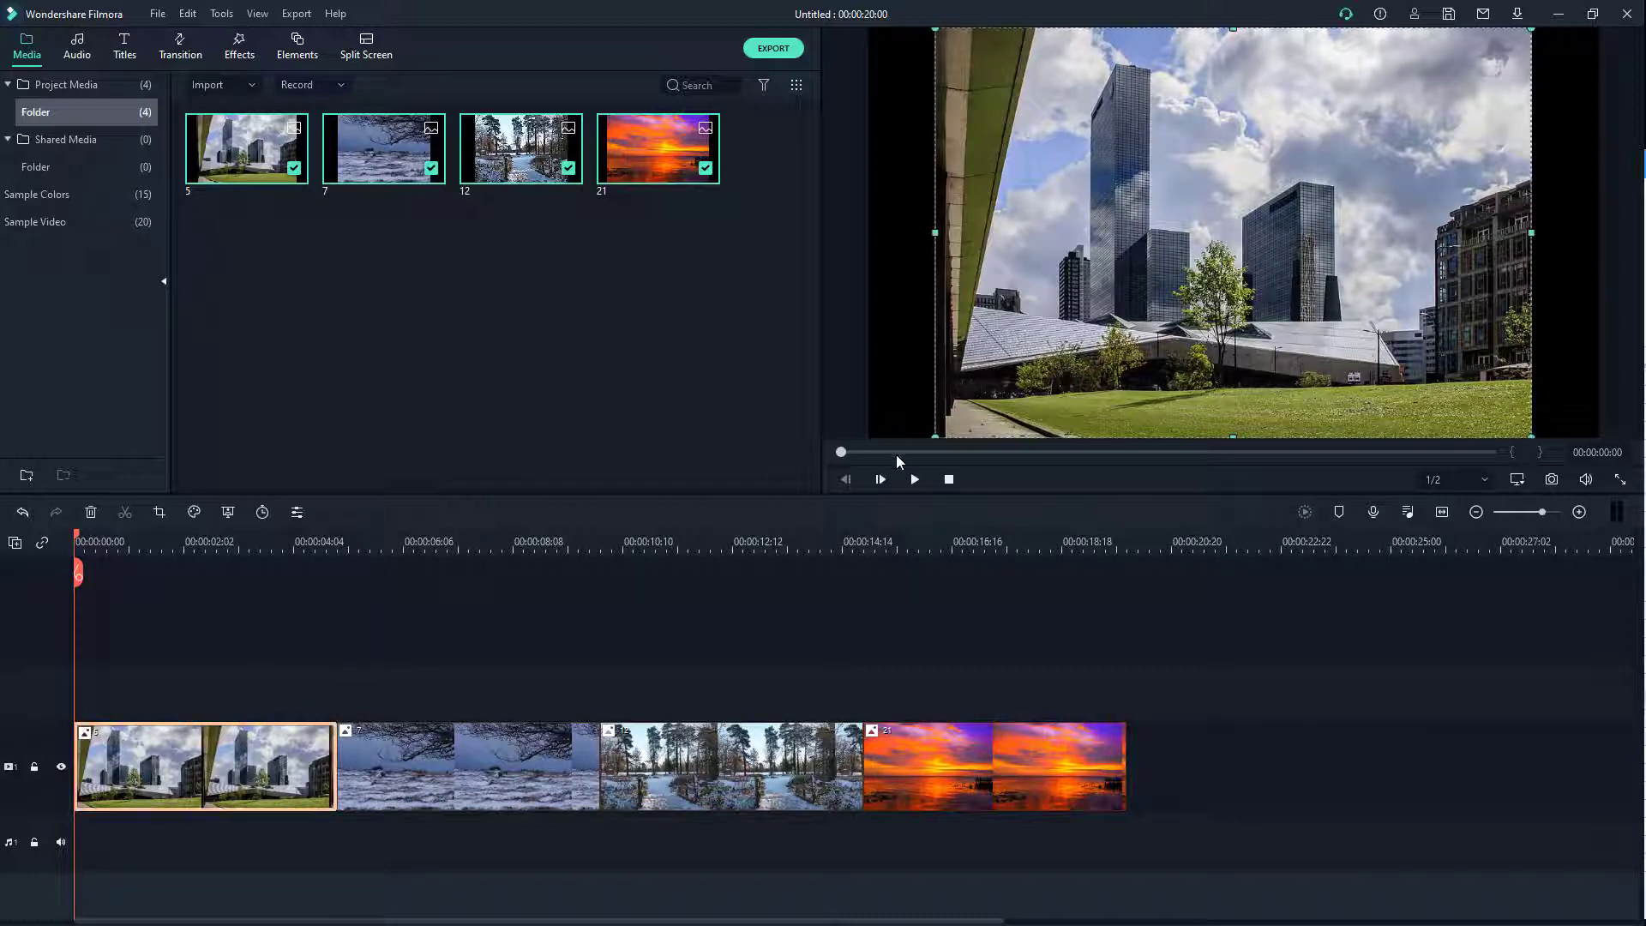
Step: Enlarge the building photo and shift it down so it fills the preview frame
{"action": "left_click_drag", "start_coordinate": [933, 439], "coordinate": [856, 492]}
{"action": "left_click_drag", "start_coordinate": [1530, 30], "coordinate": [1602, 4]}
{"action": "left_click_drag", "start_coordinate": [1244, 295], "coordinate": [1244, 333]}
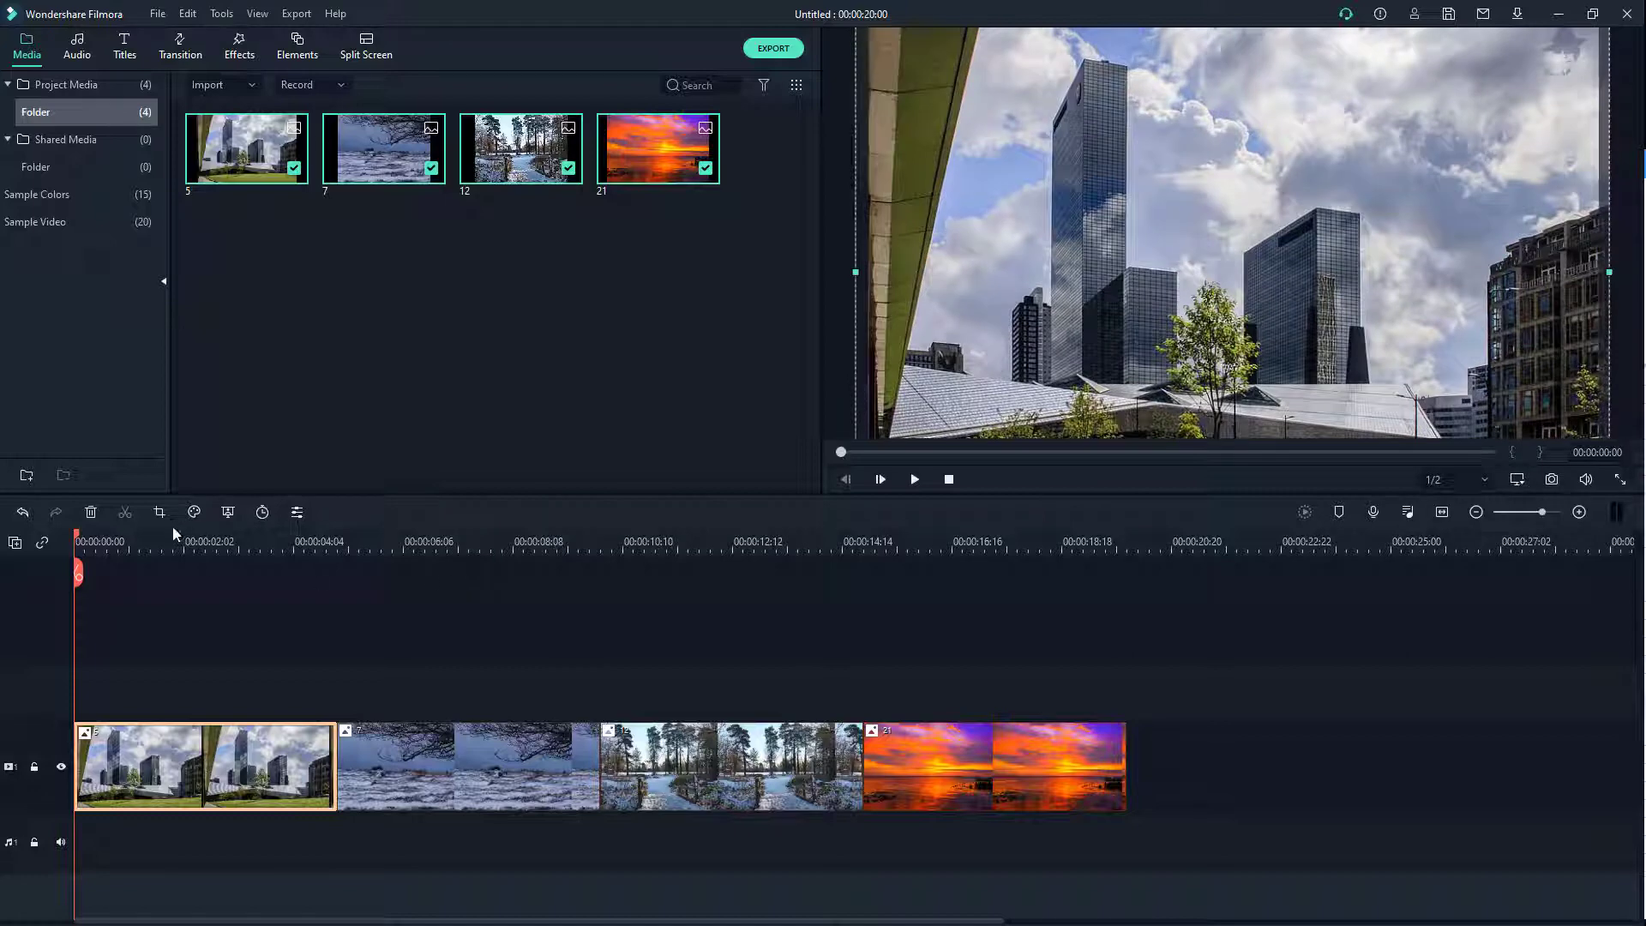
Step: Enlarge the snow photo 7 from its corners to fill the frame
{"action": "left_click", "coordinate": [422, 760]}
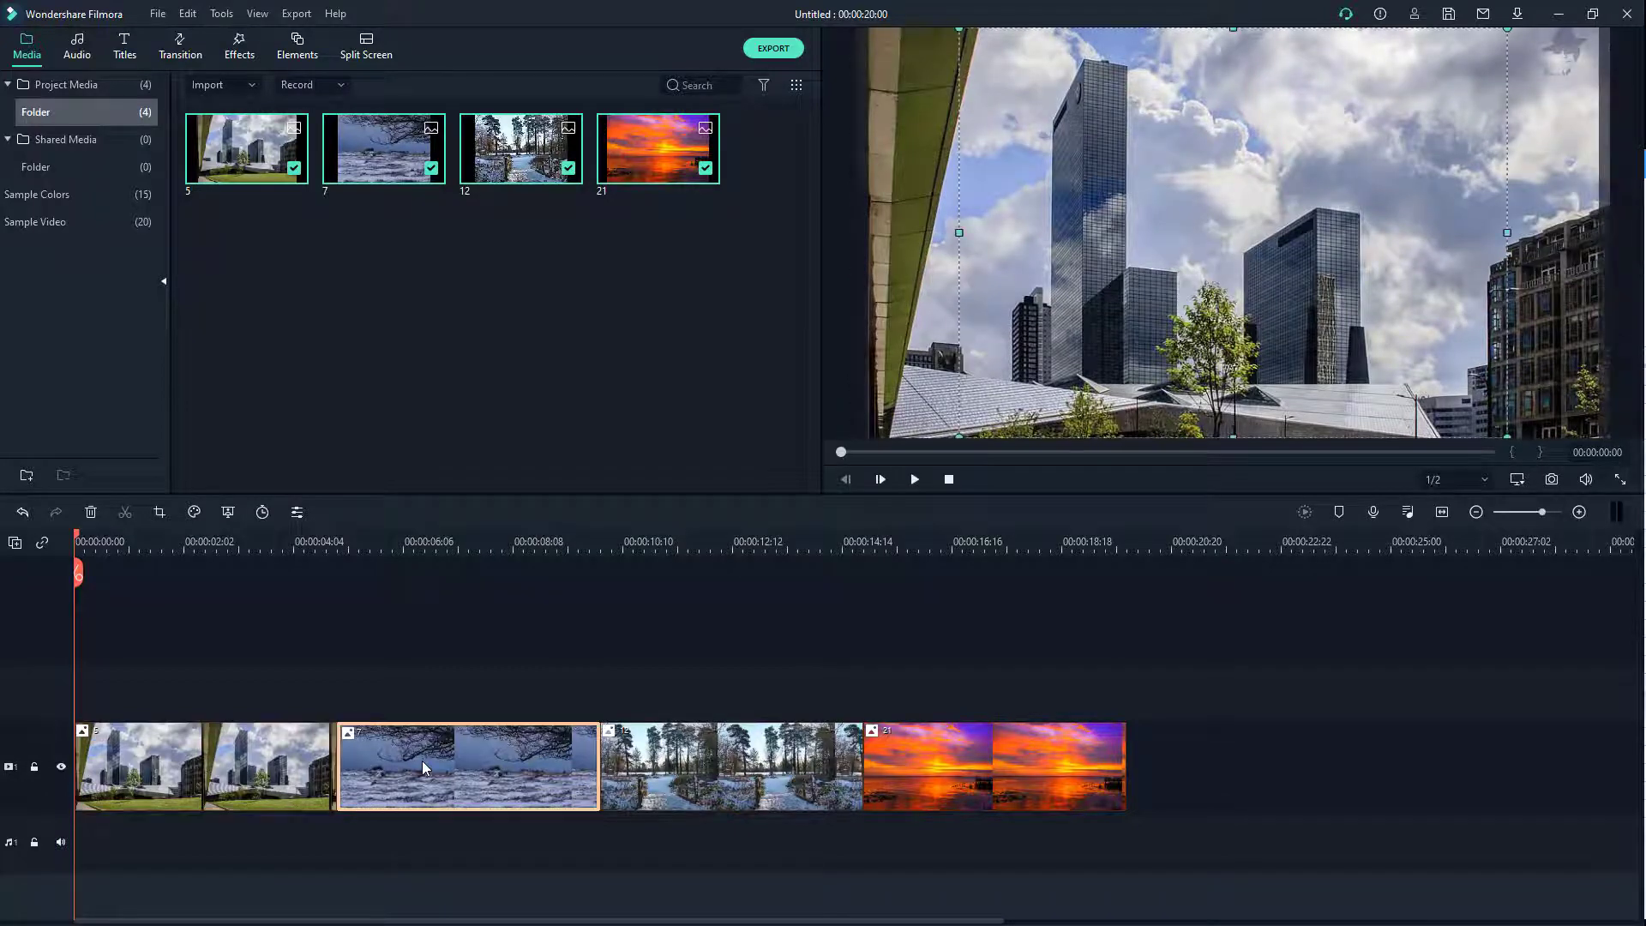
{"action": "left_click", "coordinate": [471, 540]}
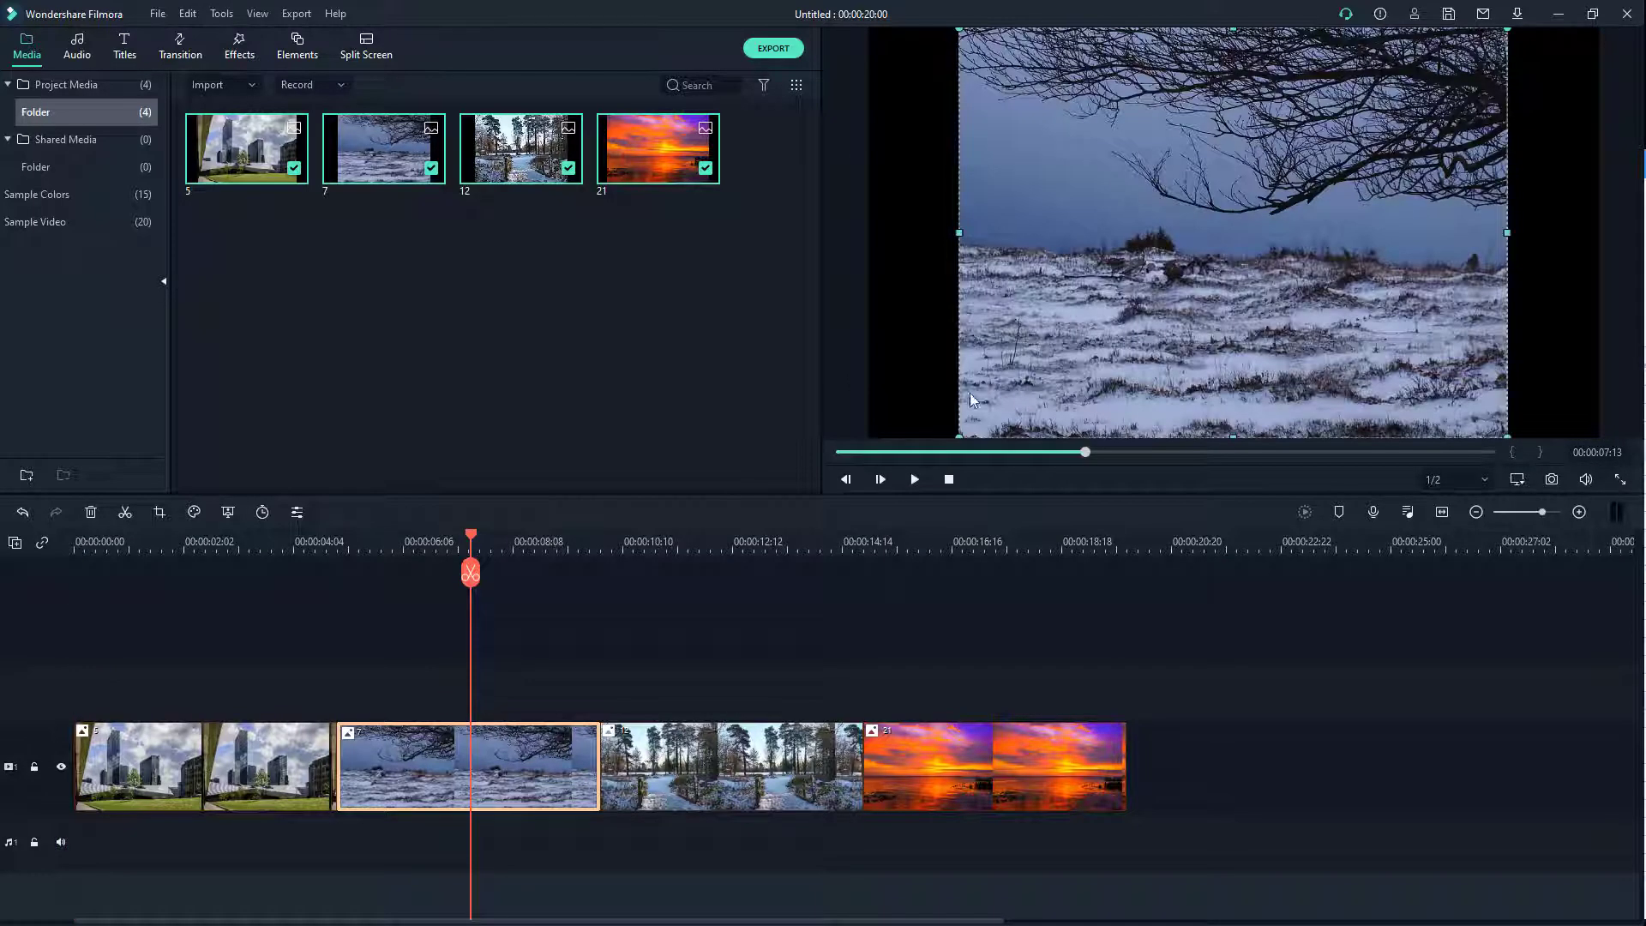
{"action": "left_click_drag", "start_coordinate": [959, 233], "coordinate": [965, 234]}
{"action": "left_click_drag", "start_coordinate": [962, 446], "coordinate": [920, 503]}
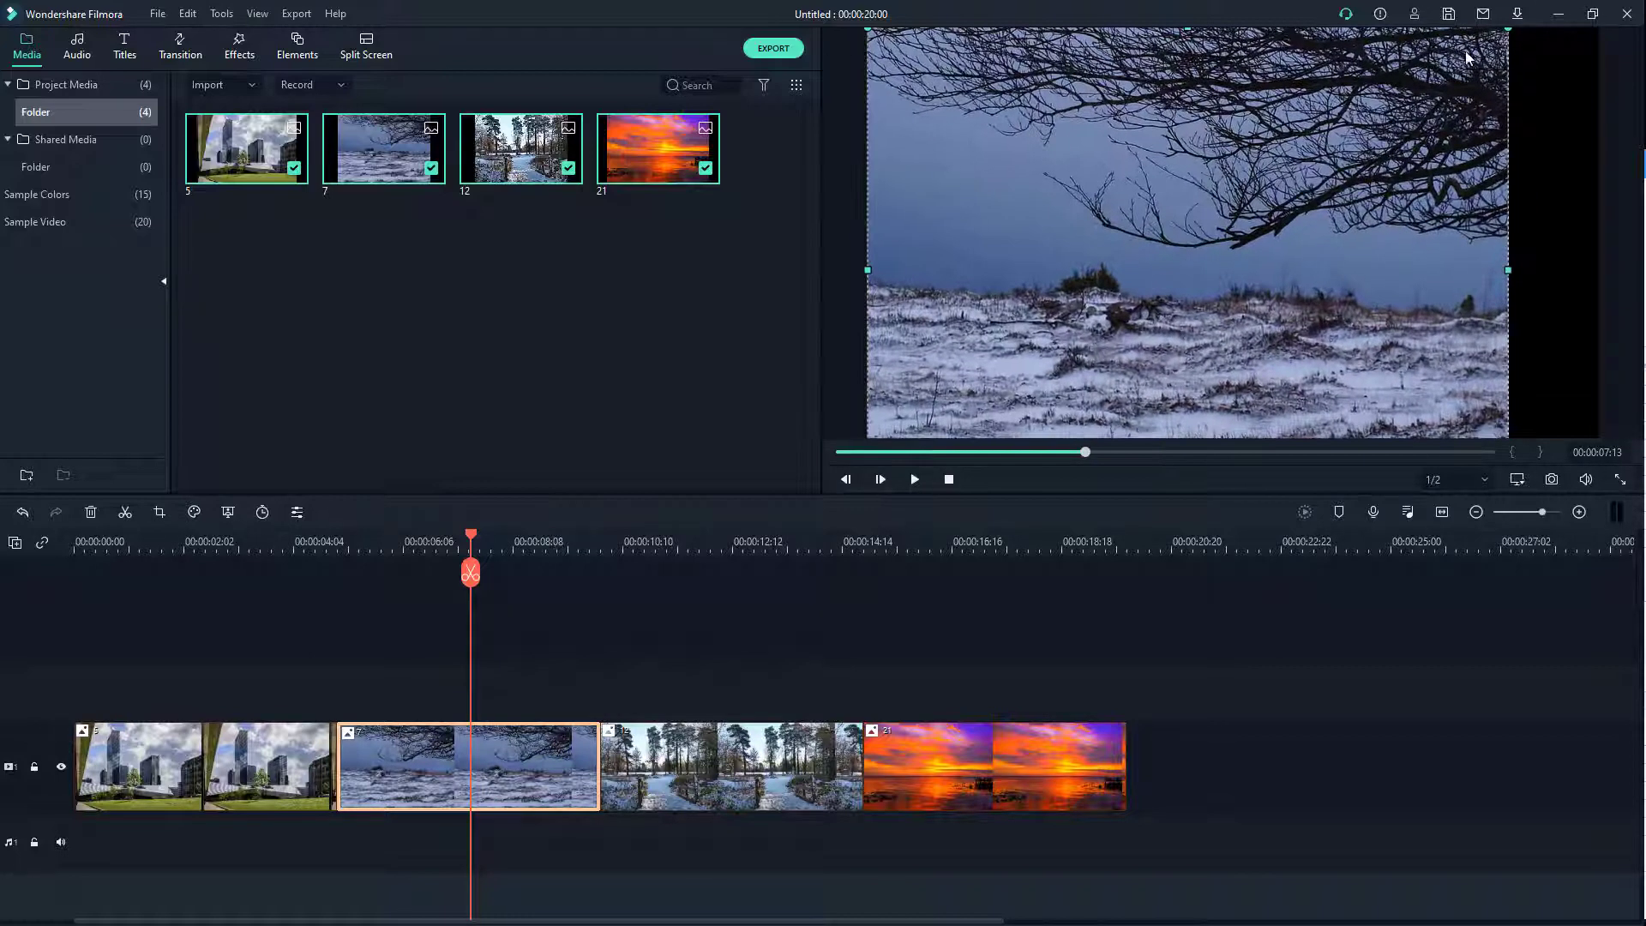
{"action": "left_click_drag", "start_coordinate": [1507, 41], "coordinate": [1596, 12]}
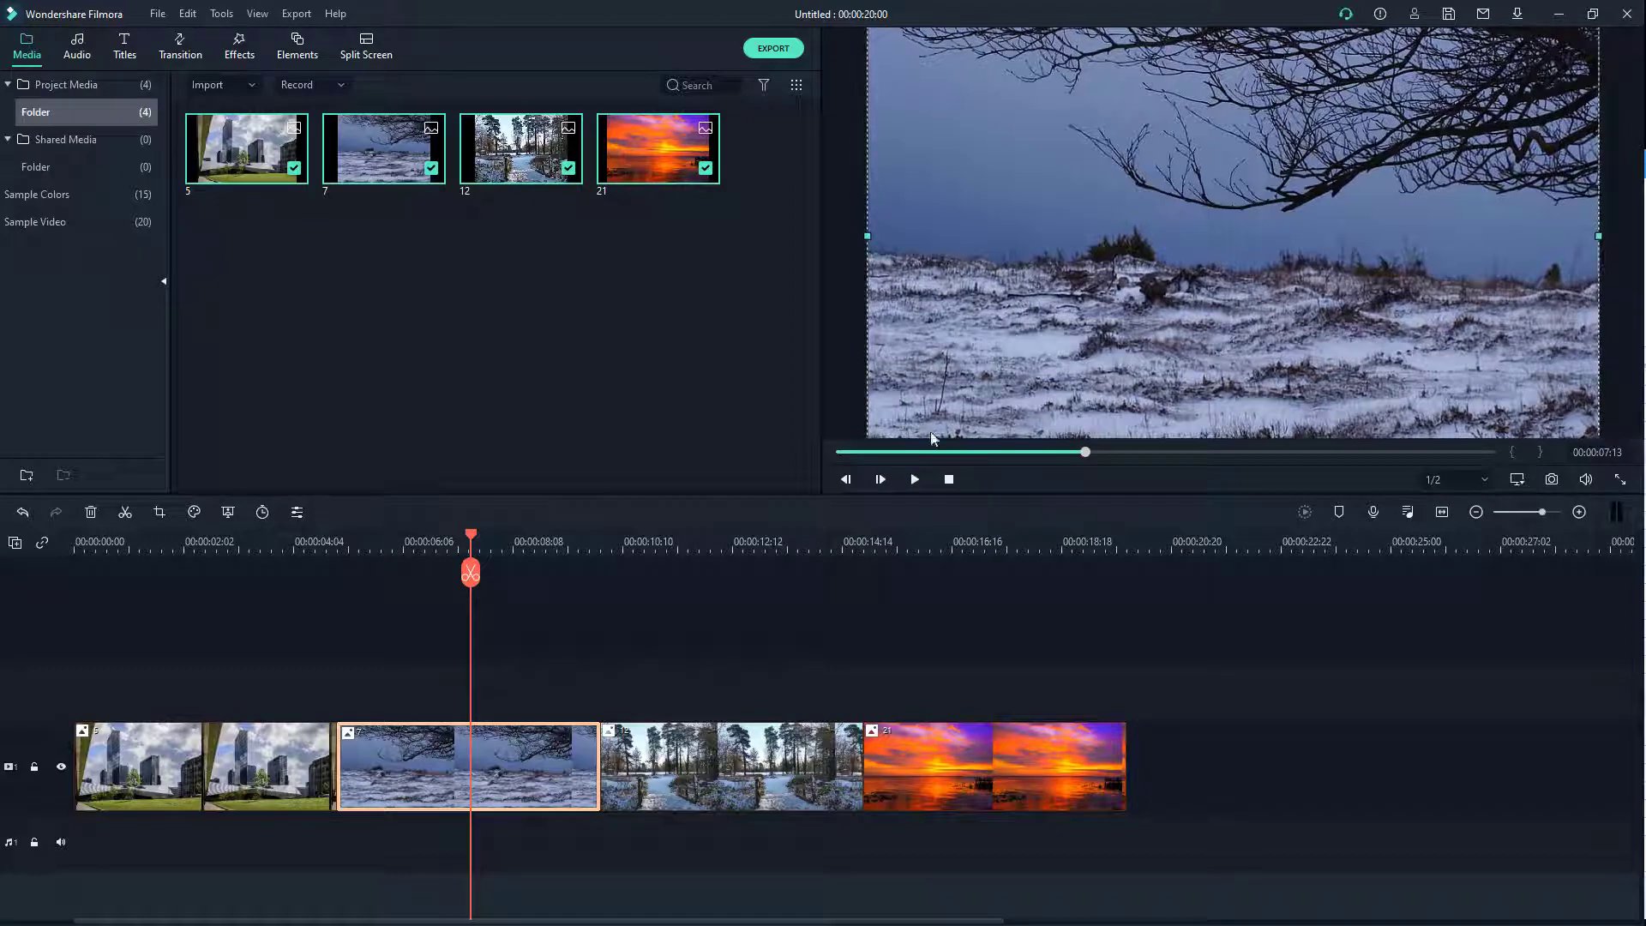
Step: Enlarge and reposition the forest photo 12 until it fills the frame
{"action": "left_click", "coordinate": [757, 763]}
{"action": "left_click", "coordinate": [746, 540]}
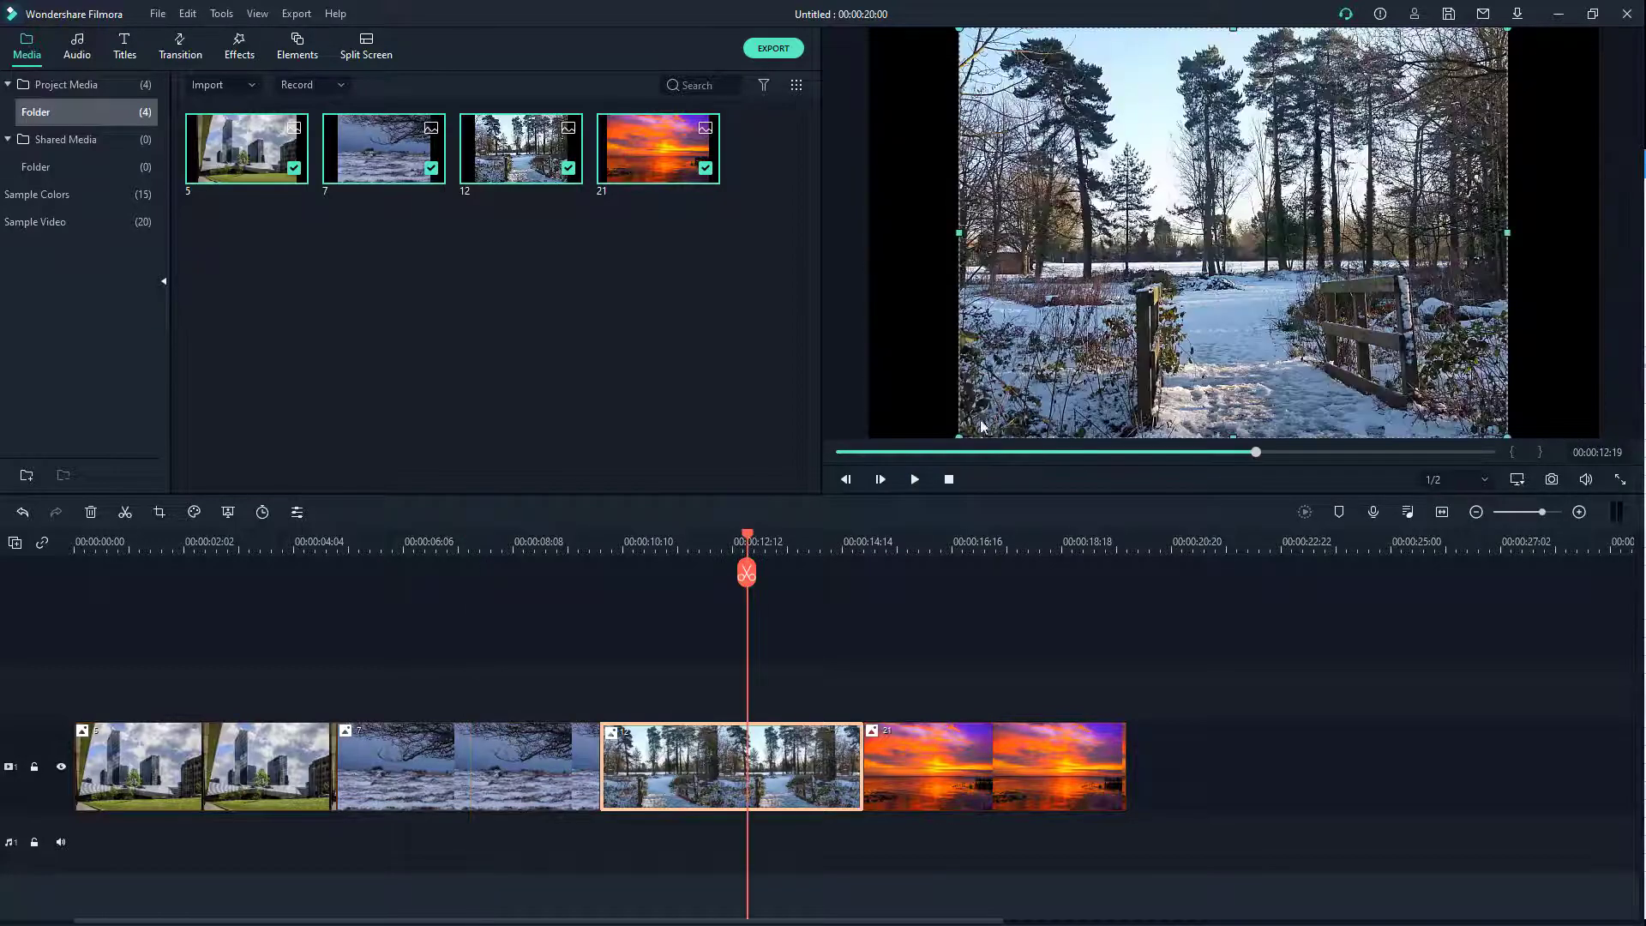
{"action": "left_click_drag", "start_coordinate": [958, 435], "coordinate": [889, 519]}
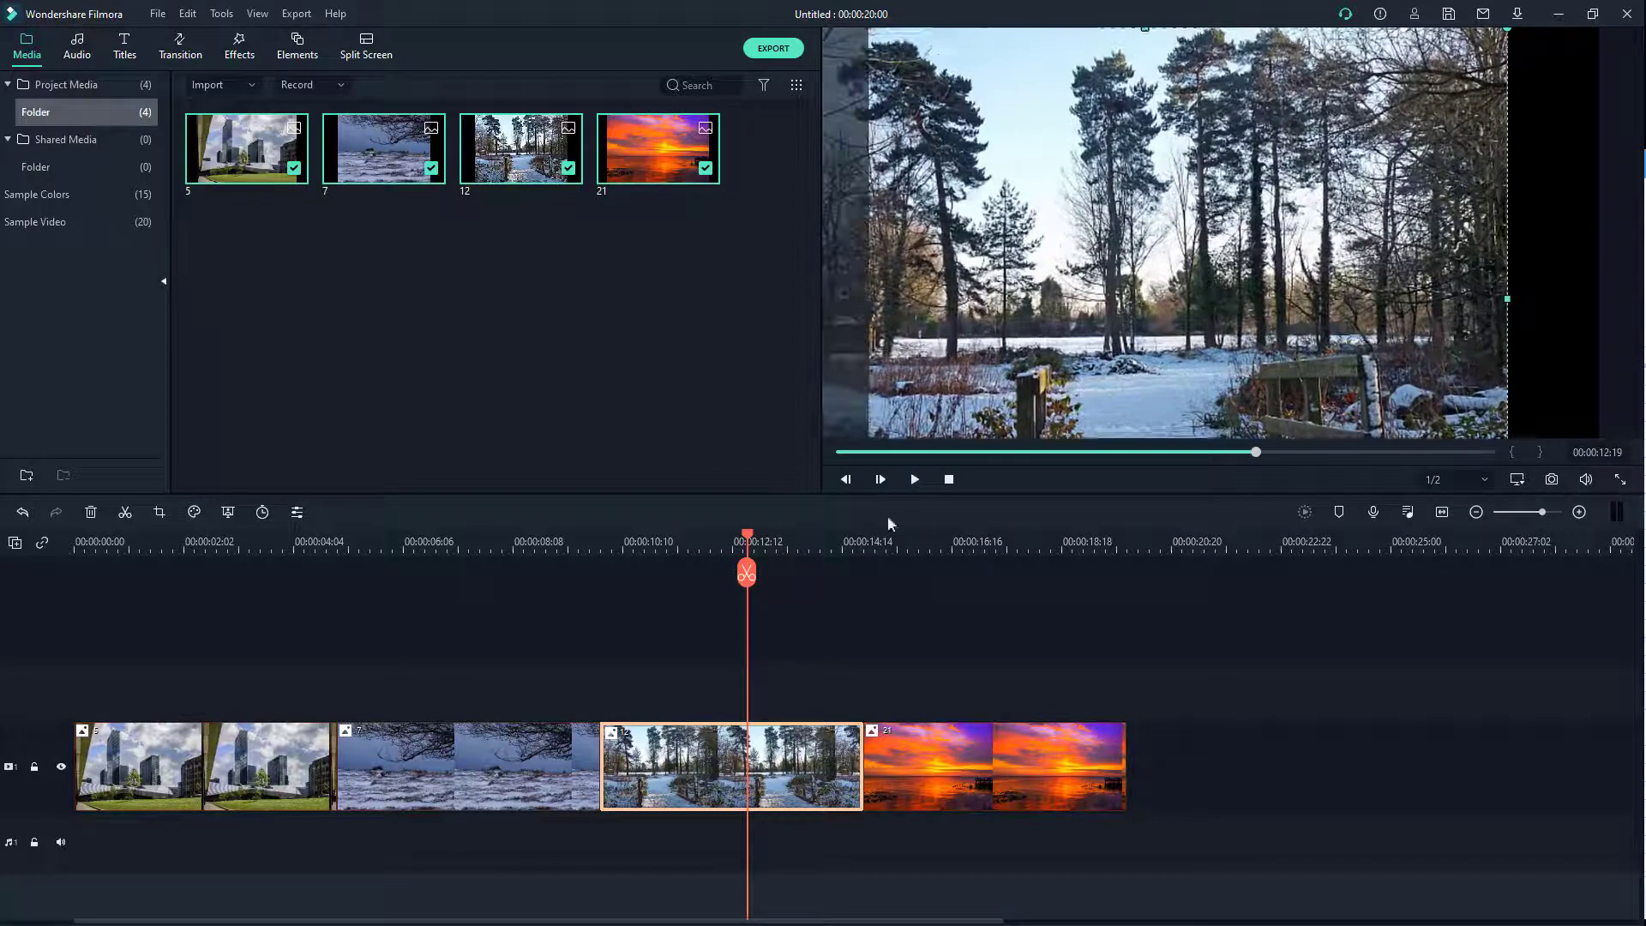
{"action": "left_click_drag", "start_coordinate": [1360, 249], "coordinate": [1403, 227]}
{"action": "left_click_drag", "start_coordinate": [1469, 176], "coordinate": [1392, 320]}
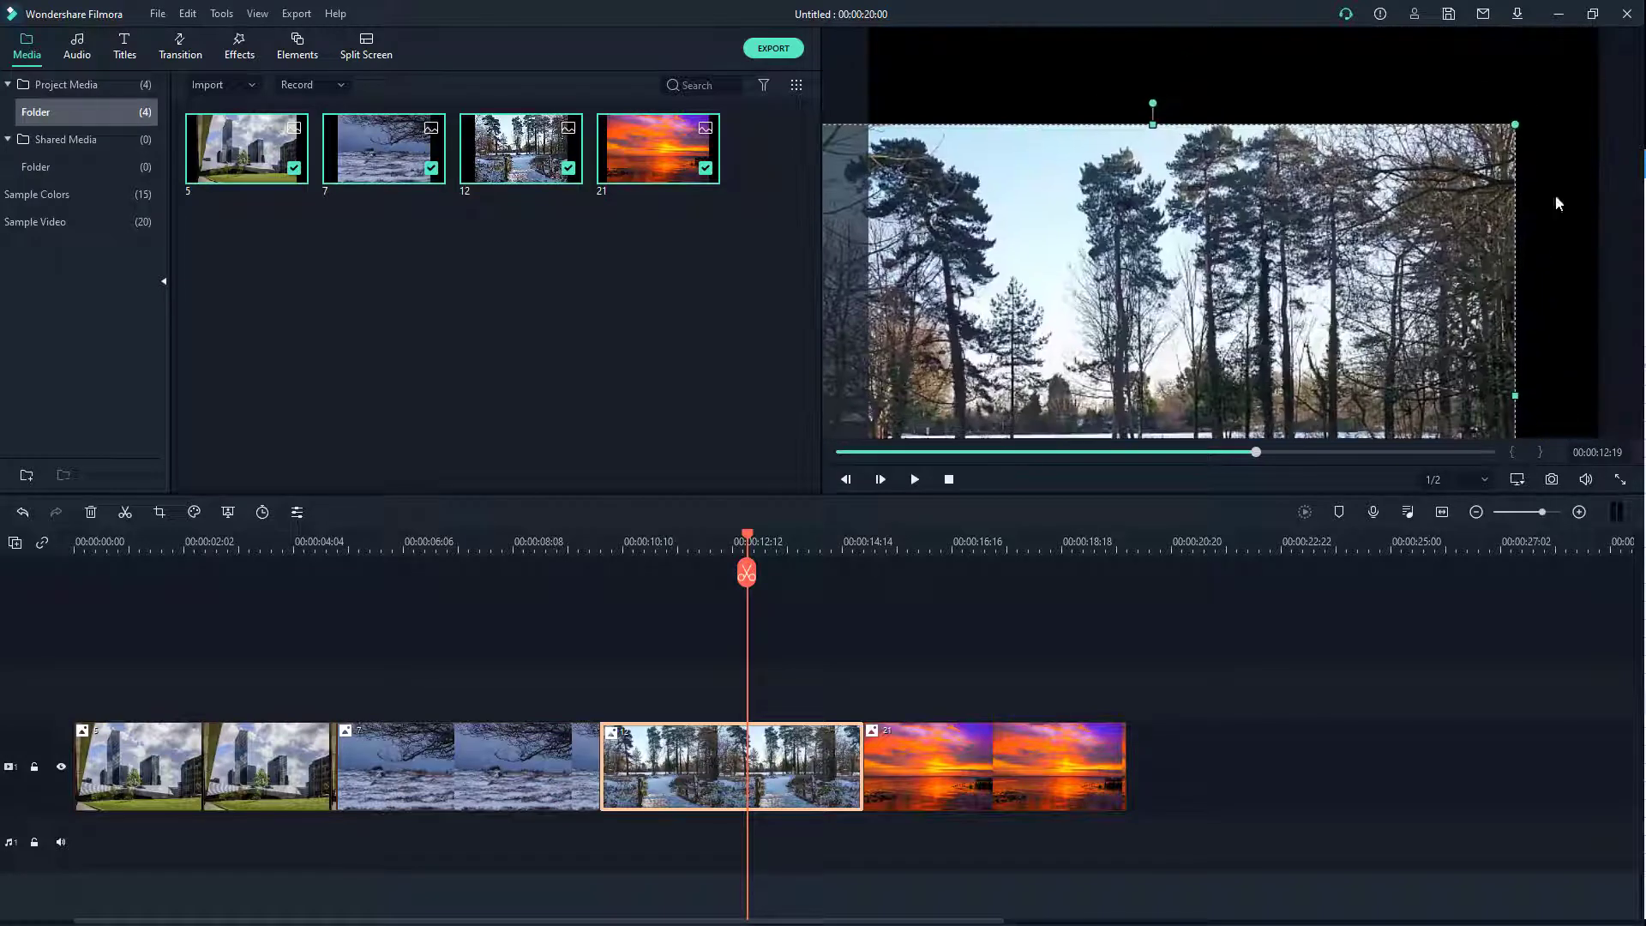
{"action": "left_click_drag", "start_coordinate": [1518, 125], "coordinate": [1530, 116]}
{"action": "left_click_drag", "start_coordinate": [1465, 205], "coordinate": [1542, 79]}
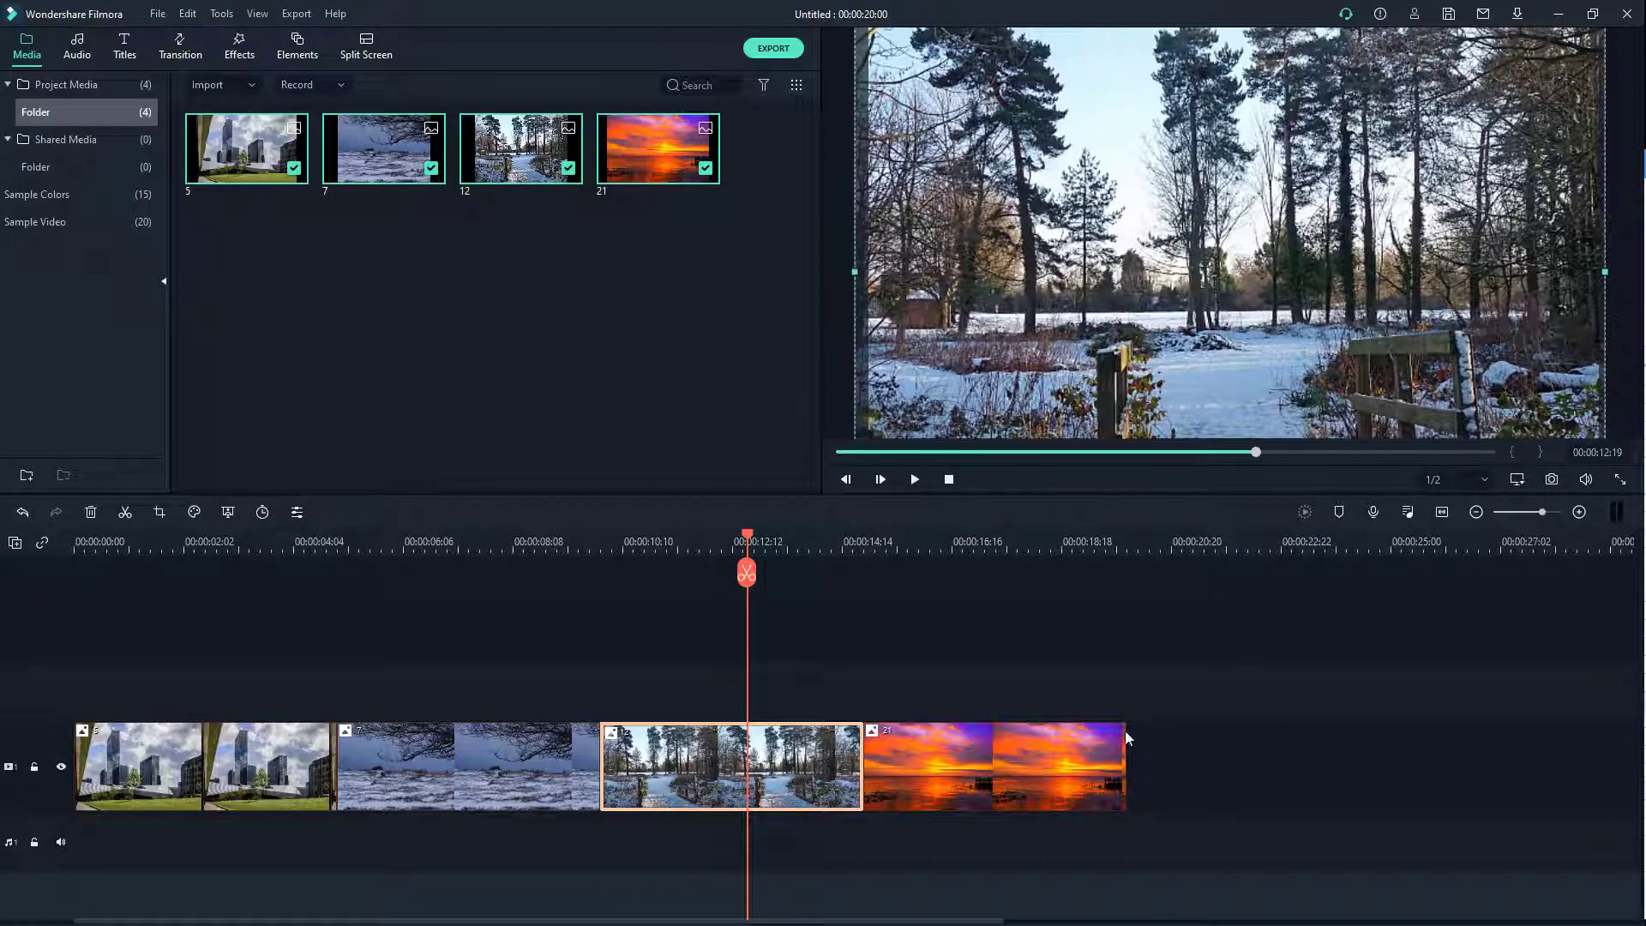
Step: Enlarge the sunset photo 21 to fill the preview frame
{"action": "left_click", "coordinate": [1060, 759]}
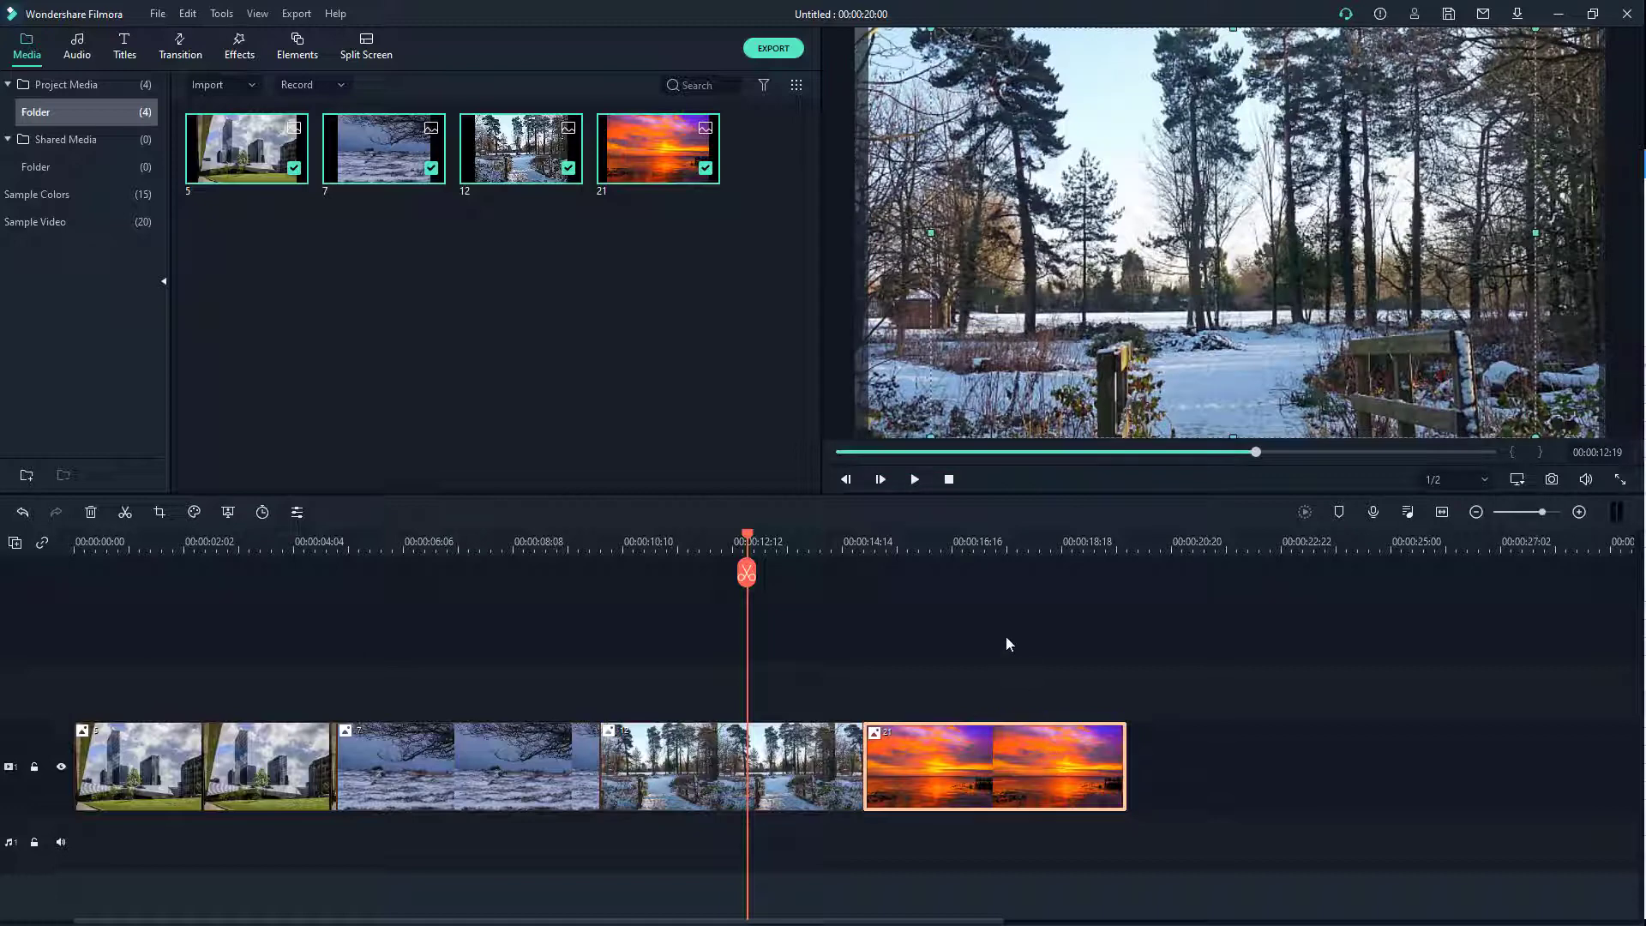
{"action": "left_click", "coordinate": [1014, 549]}
{"action": "left_click_drag", "start_coordinate": [1554, 31], "coordinate": [1641, 8]}
{"action": "left_click_drag", "start_coordinate": [1507, 189], "coordinate": [1520, 64]}
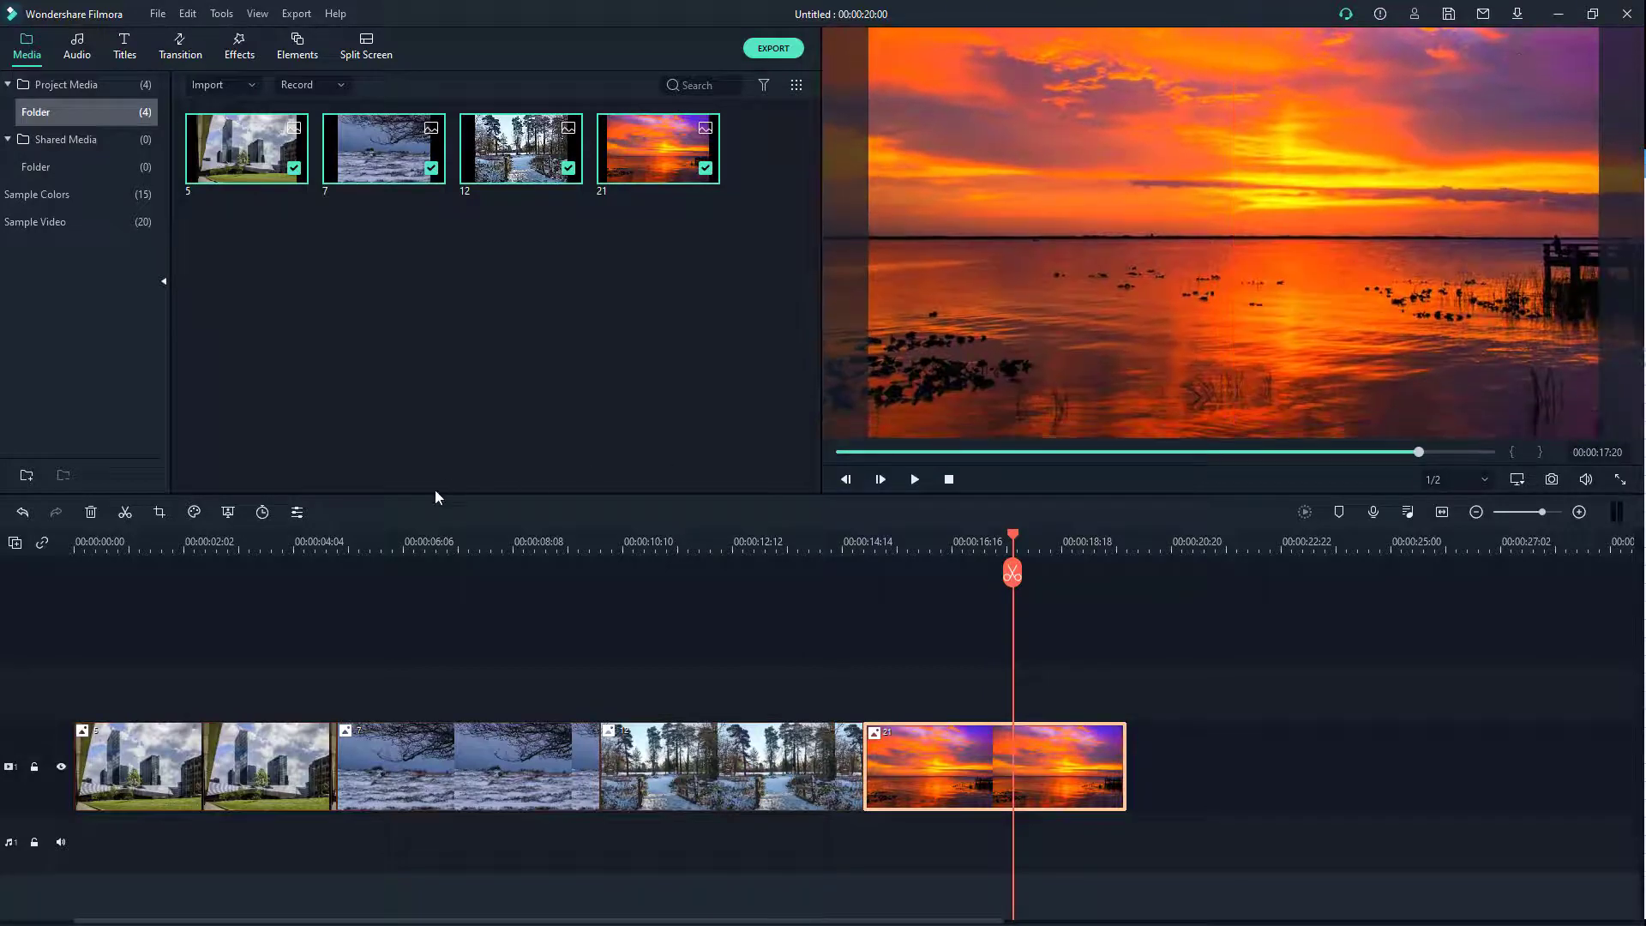
Step: Return the playhead to the slideshow start and select the first building clip
{"action": "left_click_drag", "start_coordinate": [145, 540], "coordinate": [18, 584]}
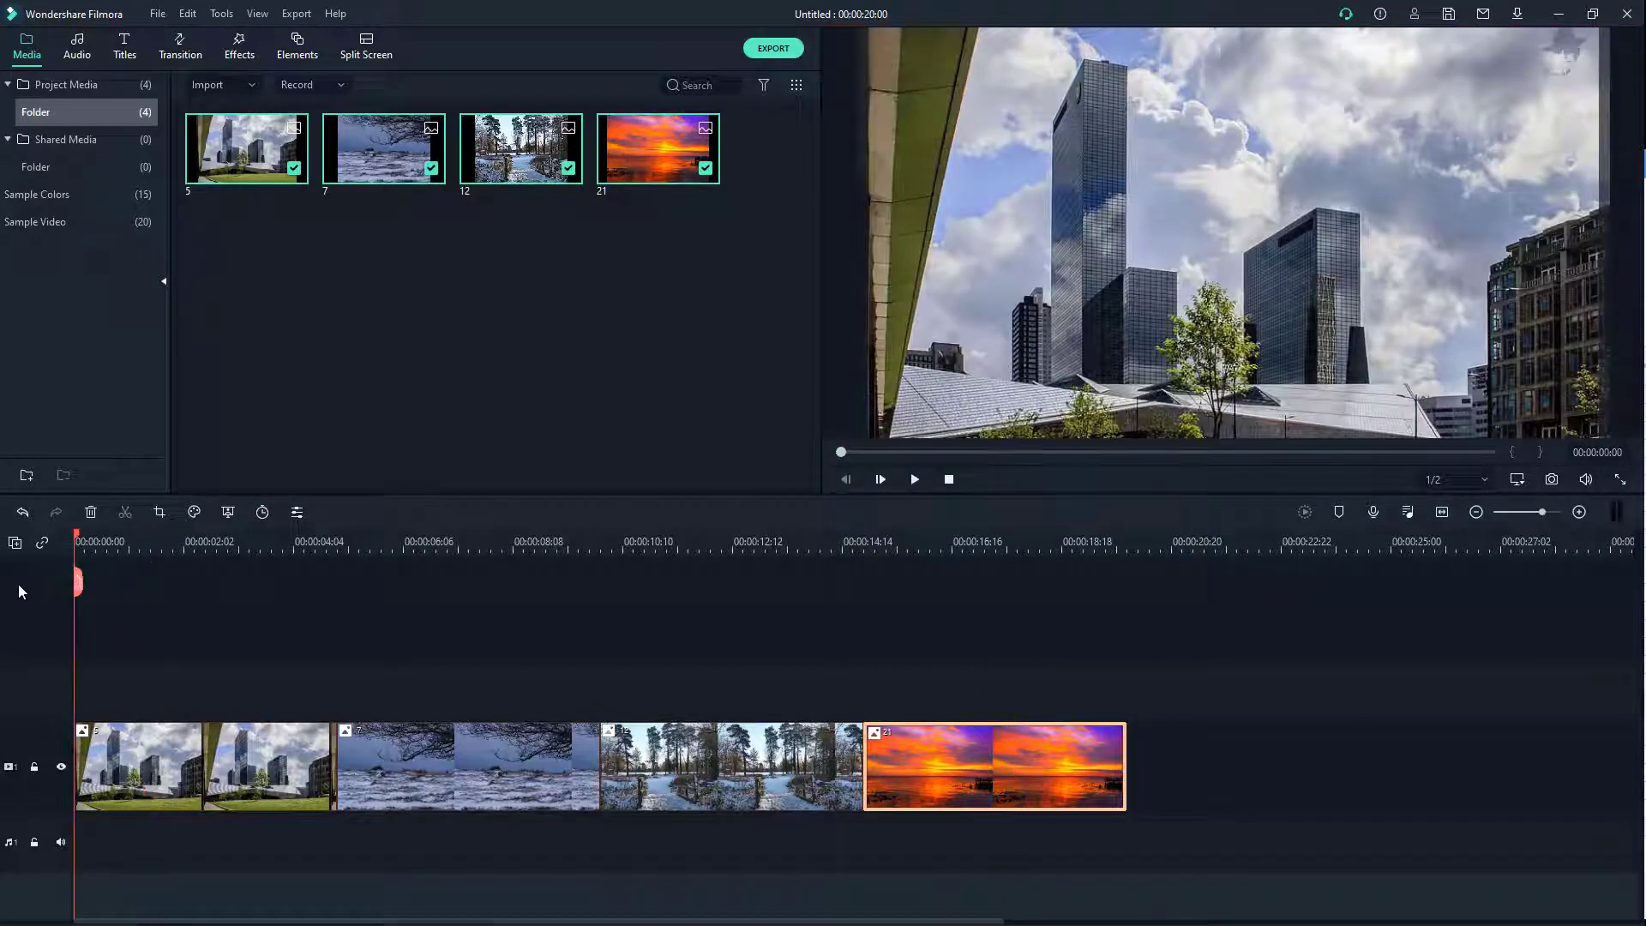
{"action": "left_click", "coordinate": [130, 822]}
{"action": "left_click", "coordinate": [141, 789]}
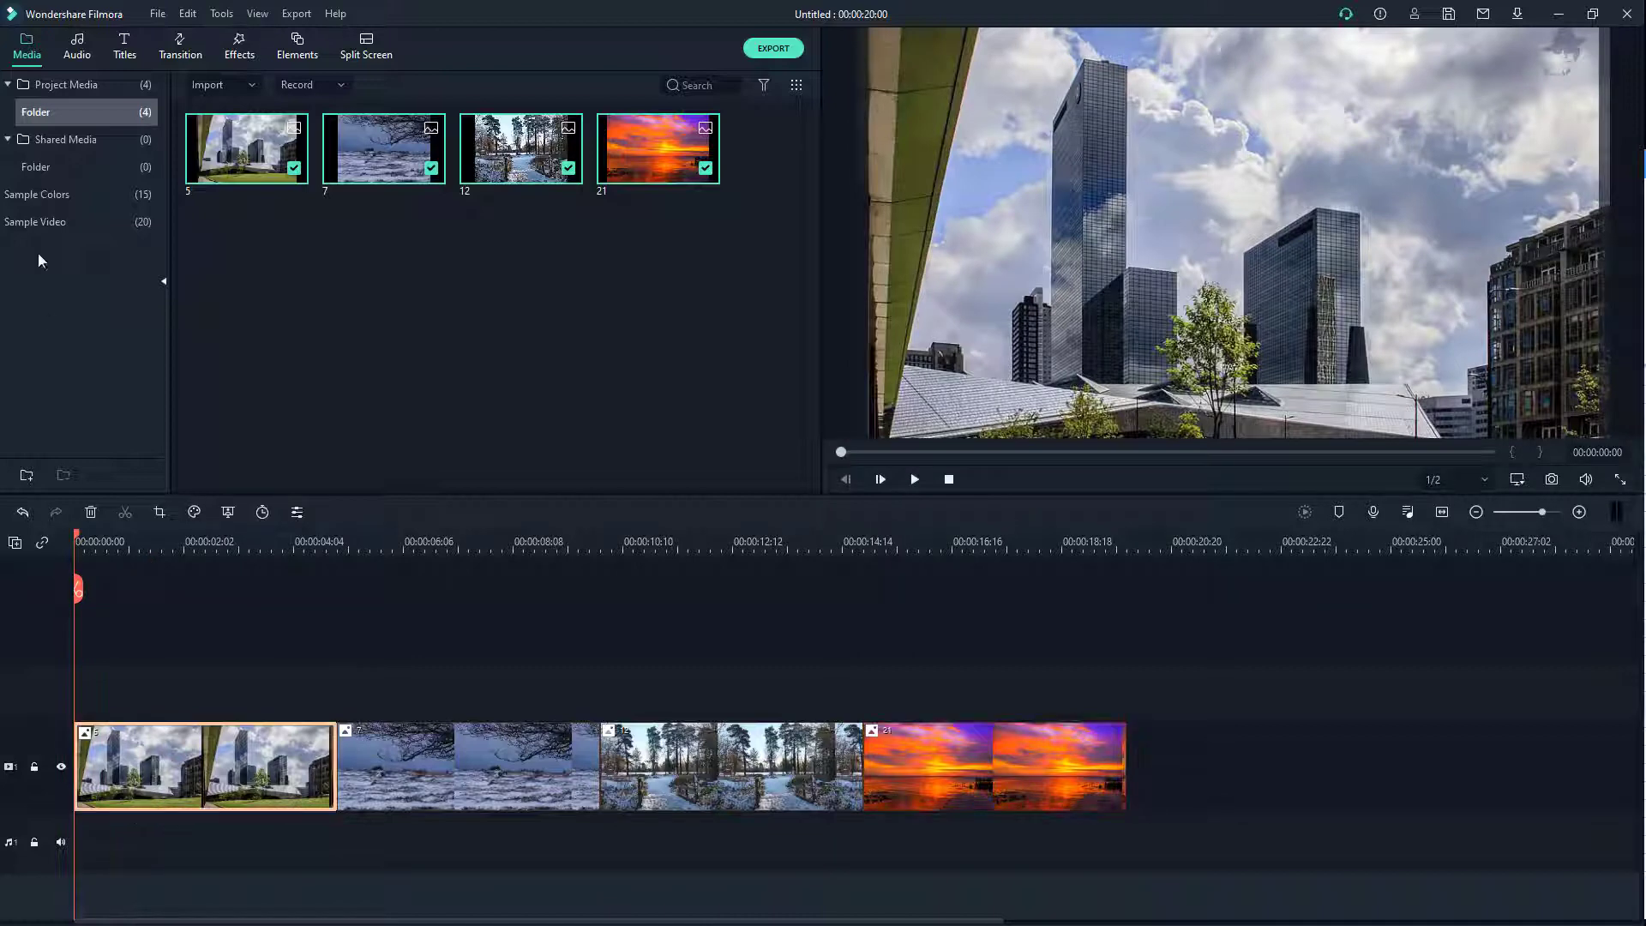
Step: Add Orb Twist 4 at the start, Orb 1, Orb 4 and Fisheye Roll 1 between photos, Fisheye Roll 3 at the end
{"action": "left_click", "coordinate": [177, 48]}
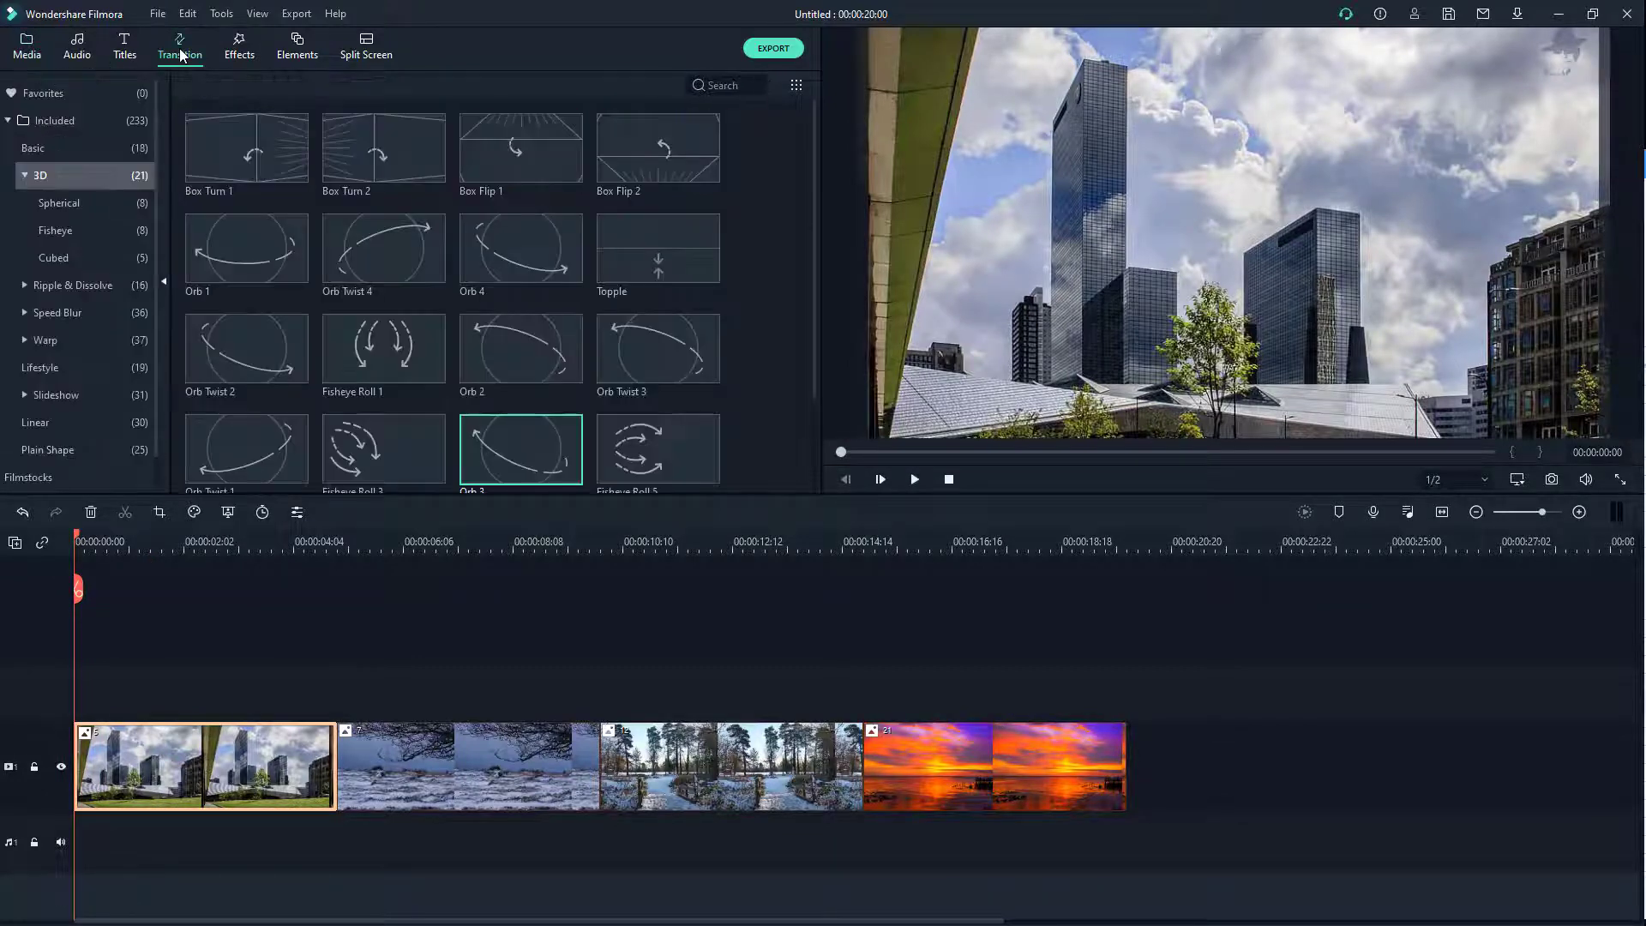
{"action": "left_click_drag", "start_coordinate": [251, 248], "coordinate": [334, 774]}
{"action": "left_click_drag", "start_coordinate": [398, 256], "coordinate": [103, 763]}
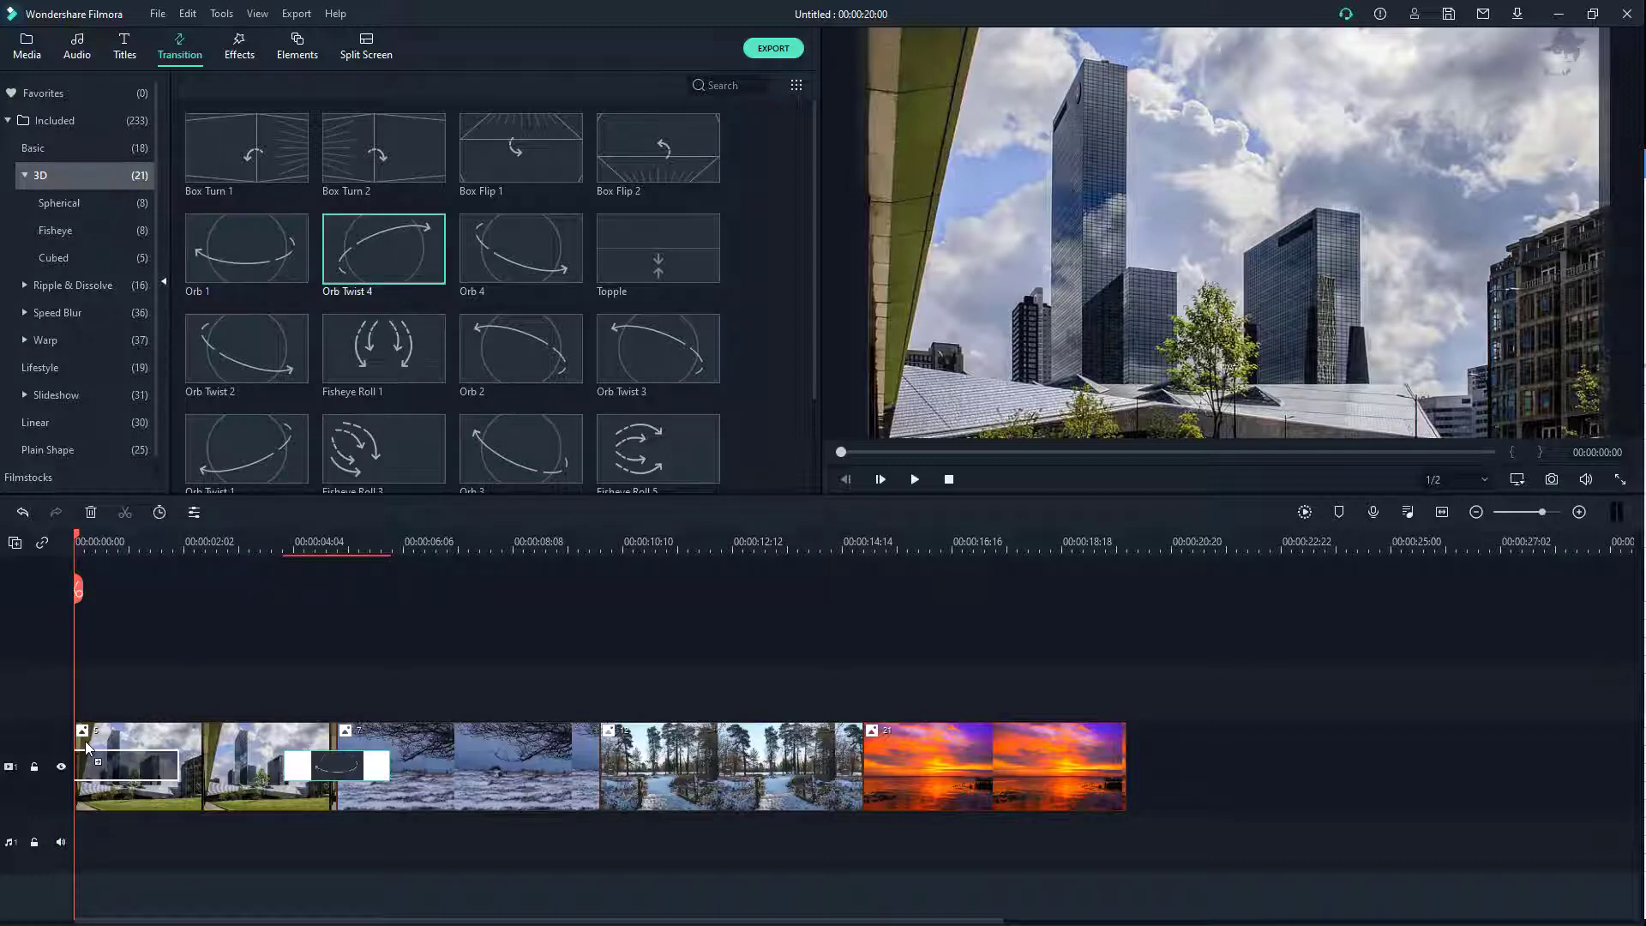
{"action": "left_click_drag", "start_coordinate": [520, 253], "coordinate": [584, 774]}
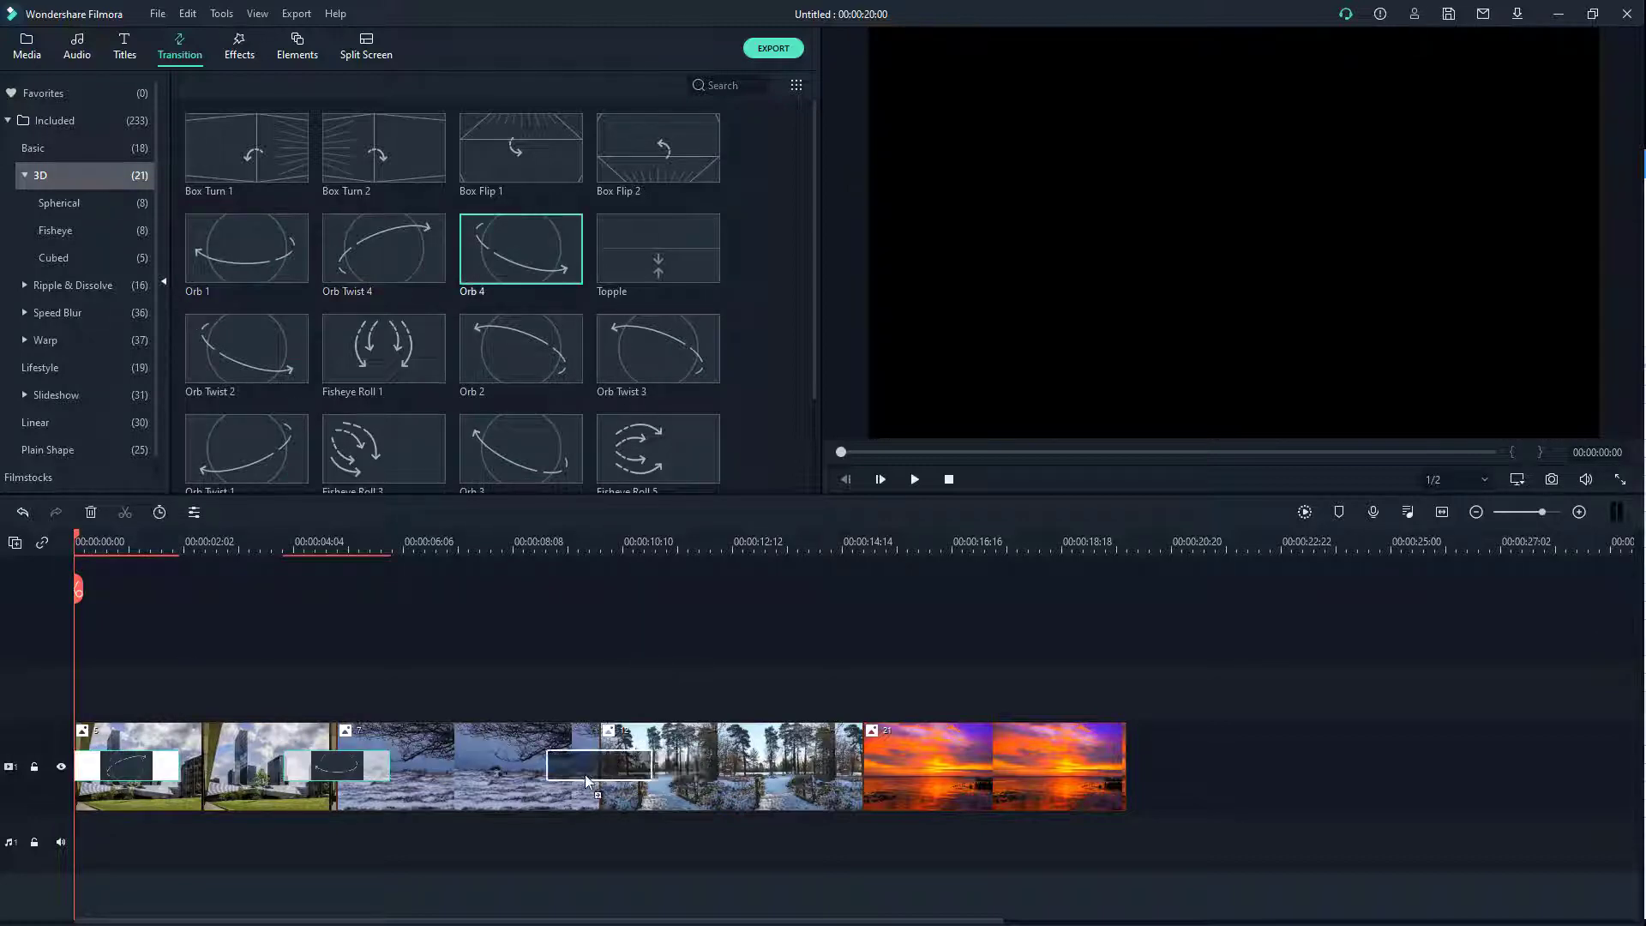
{"action": "left_click_drag", "start_coordinate": [411, 390], "coordinate": [825, 758]}
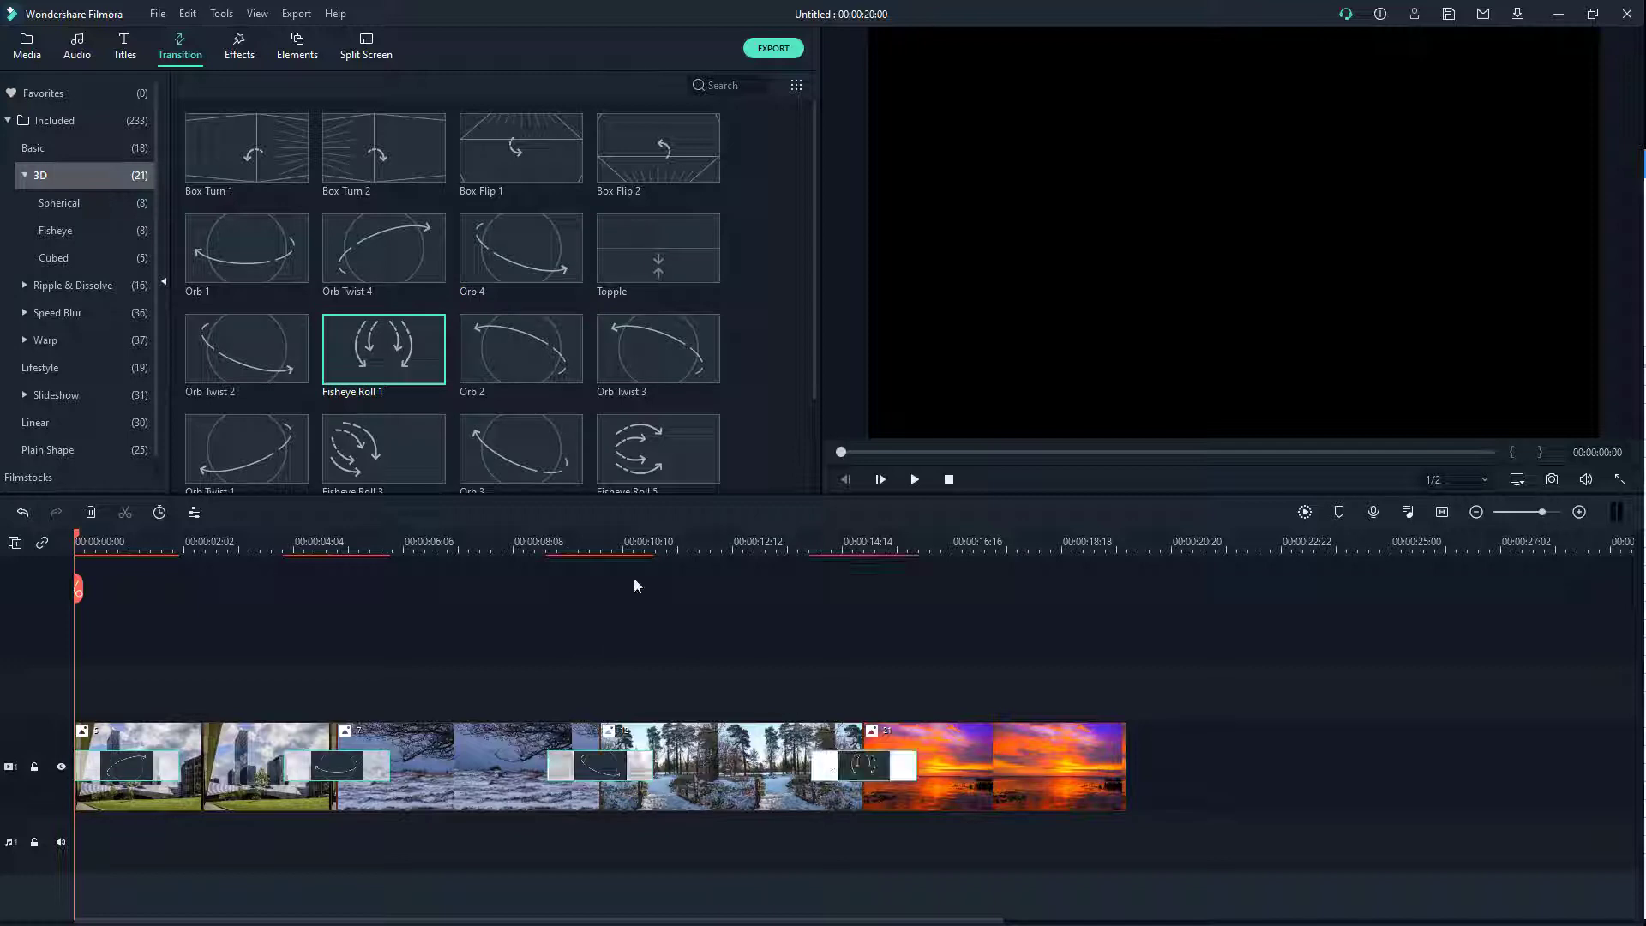
{"action": "mouse_move", "coordinate": [419, 463]}
{"action": "left_mouse_down"}
{"action": "mouse_move", "coordinate": [1097, 775]}
{"action": "mouse_move", "coordinate": [1058, 774]}
{"action": "left_mouse_up"}
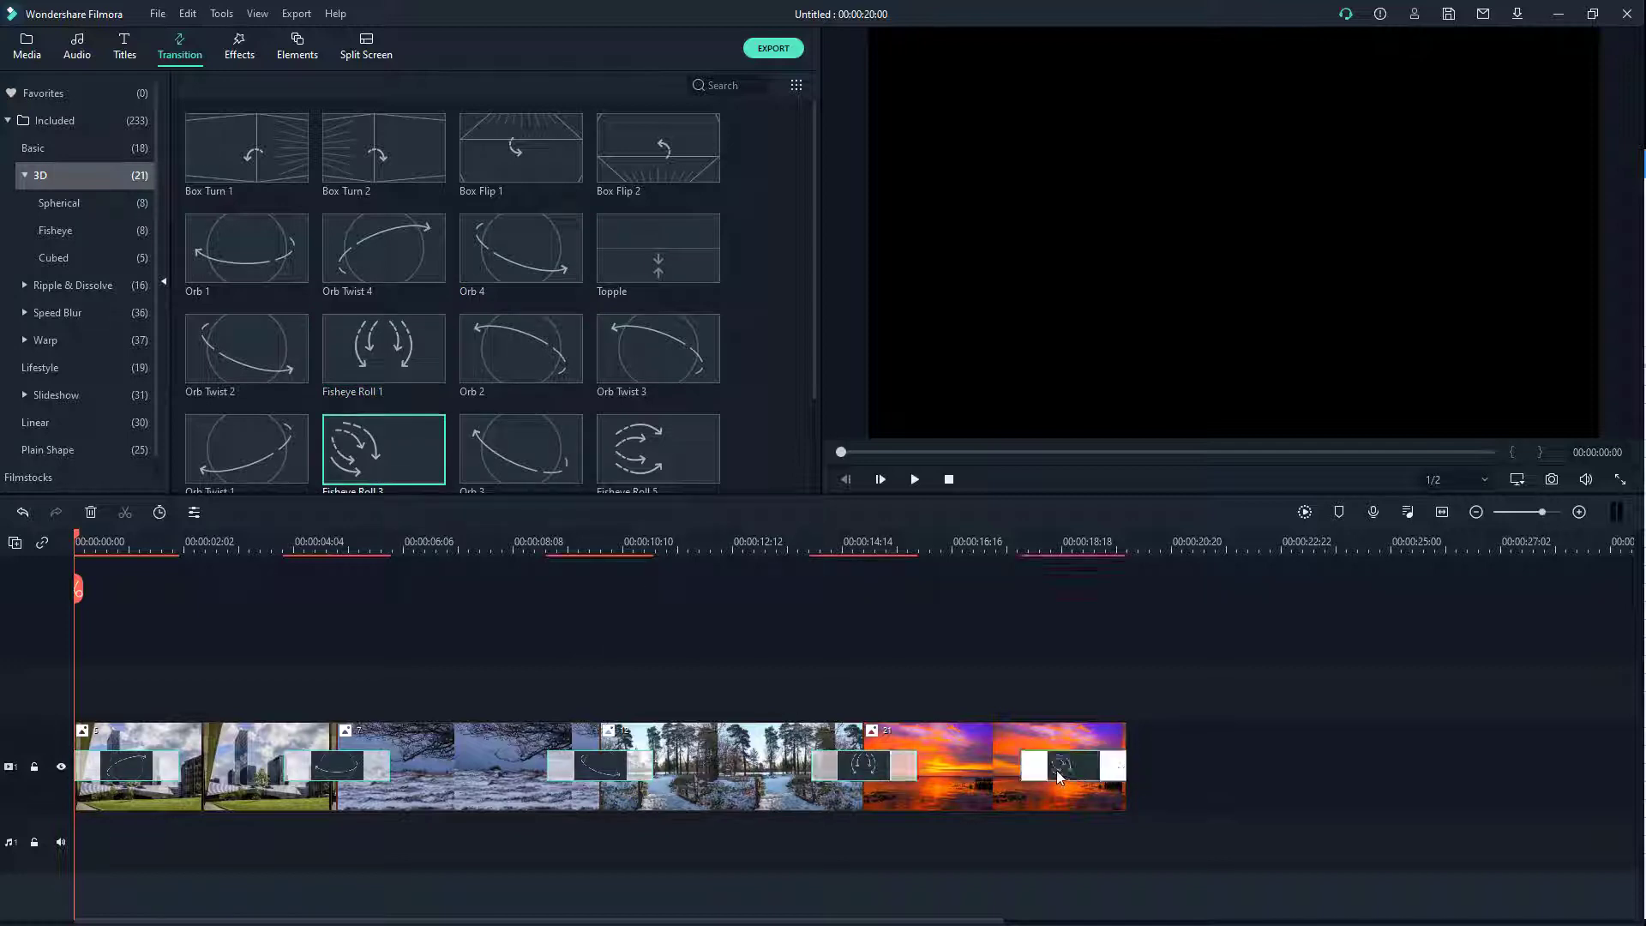
Step: Set the transition duration to 1 second in Prefix mode and apply it to all transitions
{"action": "double_click", "coordinate": [1076, 766]}
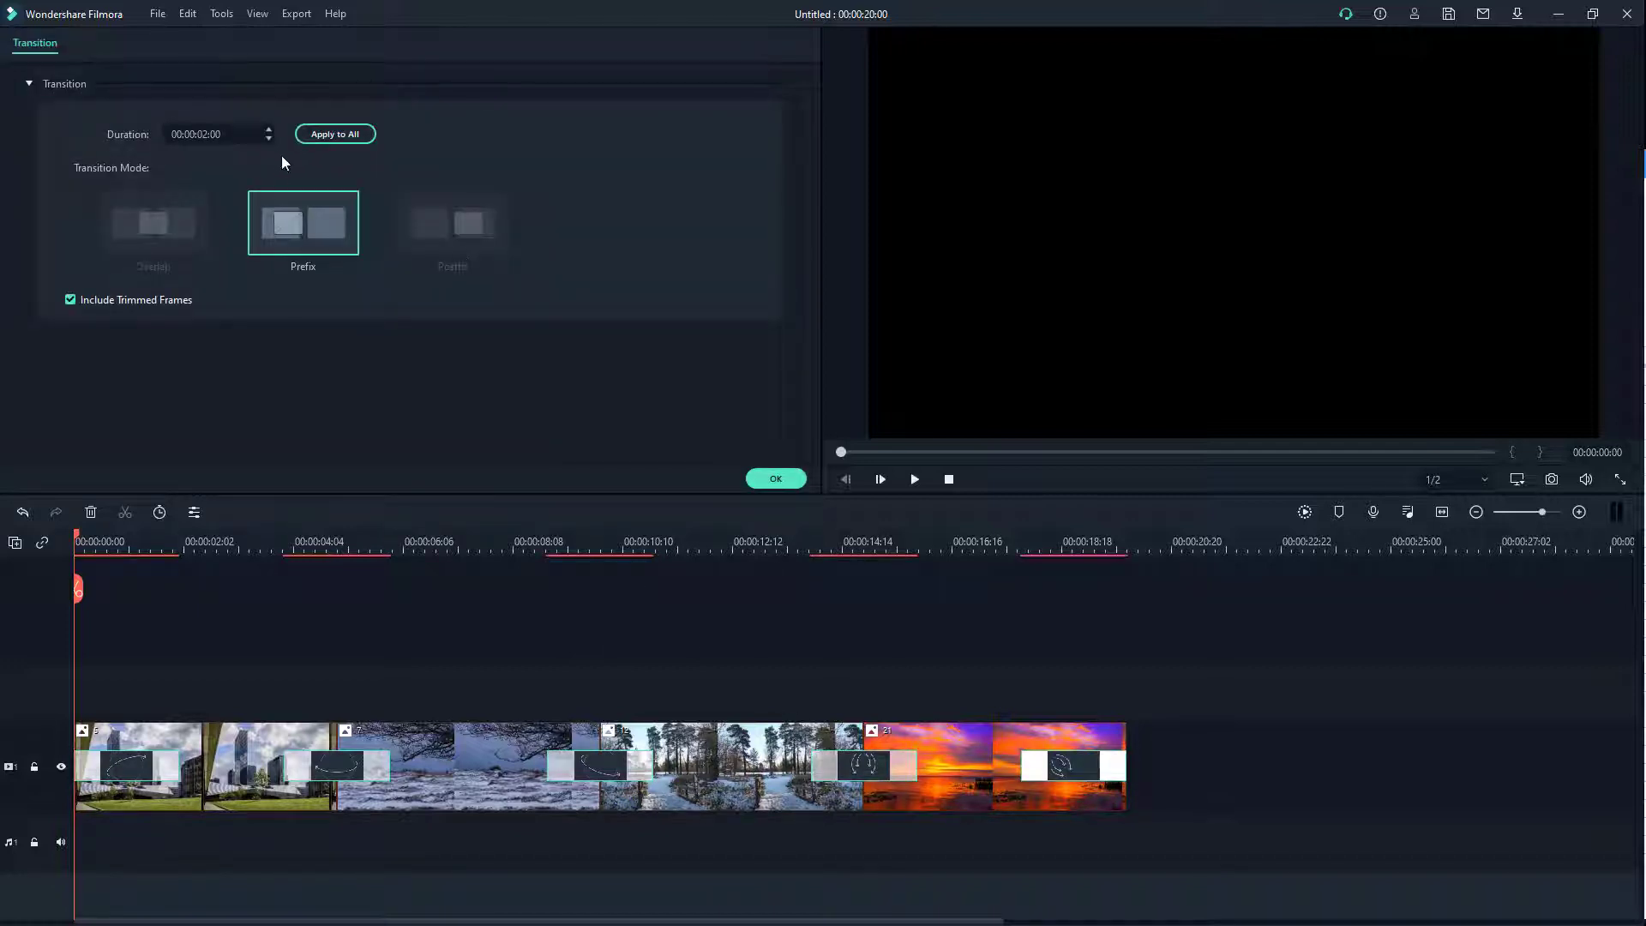
{"action": "left_click", "coordinate": [195, 134]}
{"action": "type", "text": "1"}
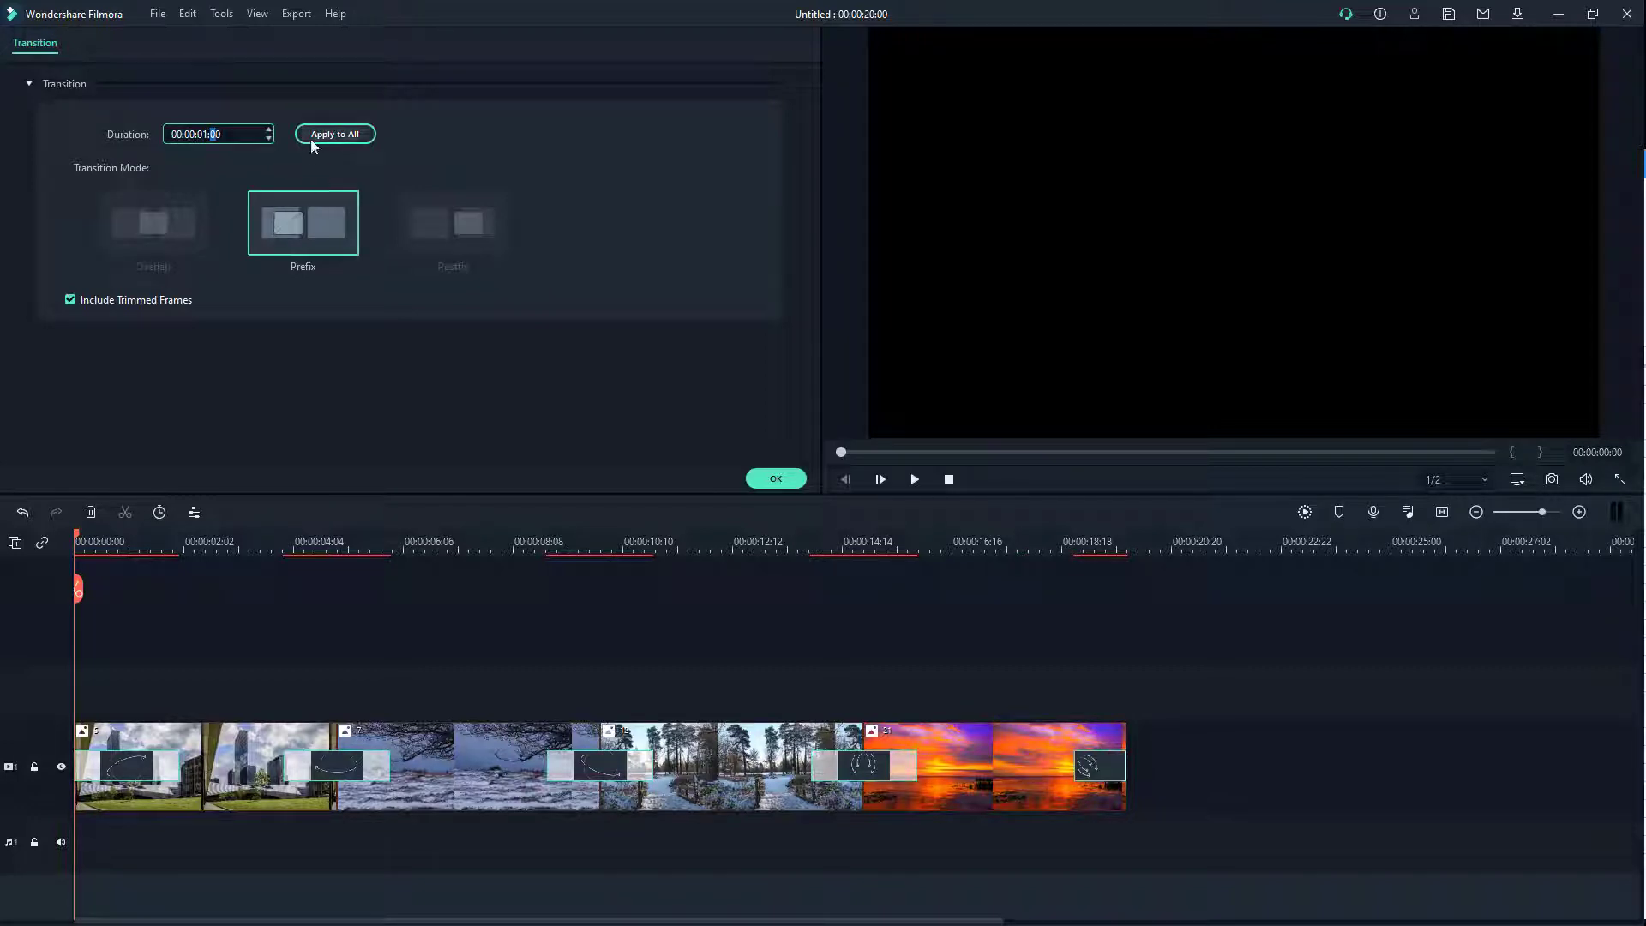
{"action": "left_click", "coordinate": [312, 137]}
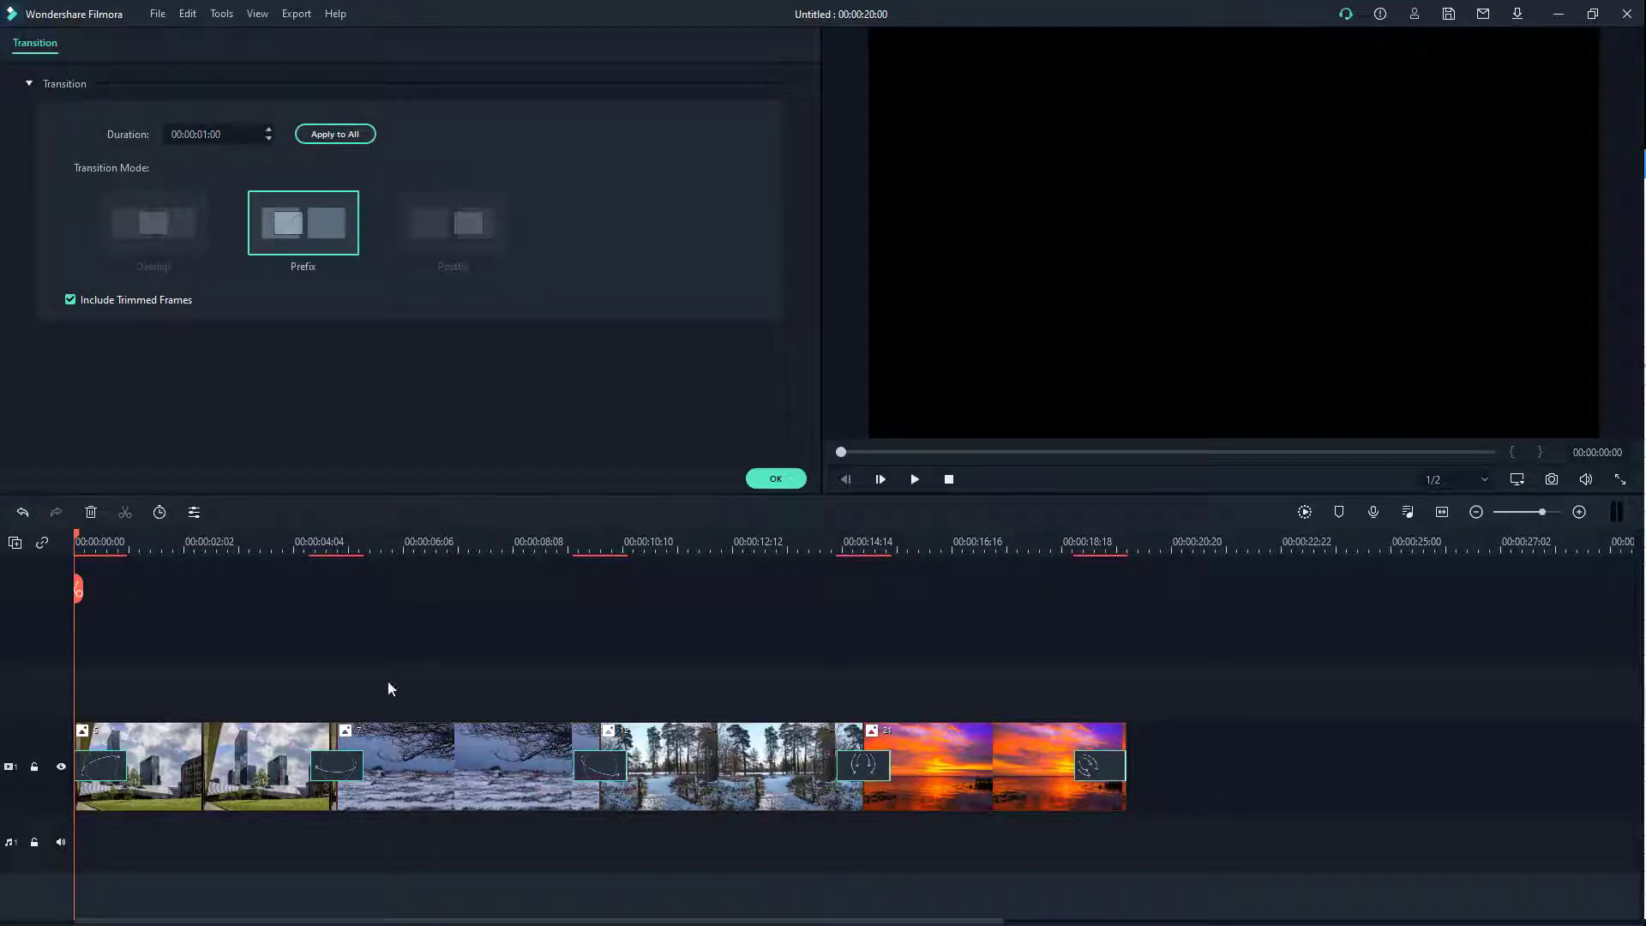
{"action": "left_click", "coordinate": [414, 610]}
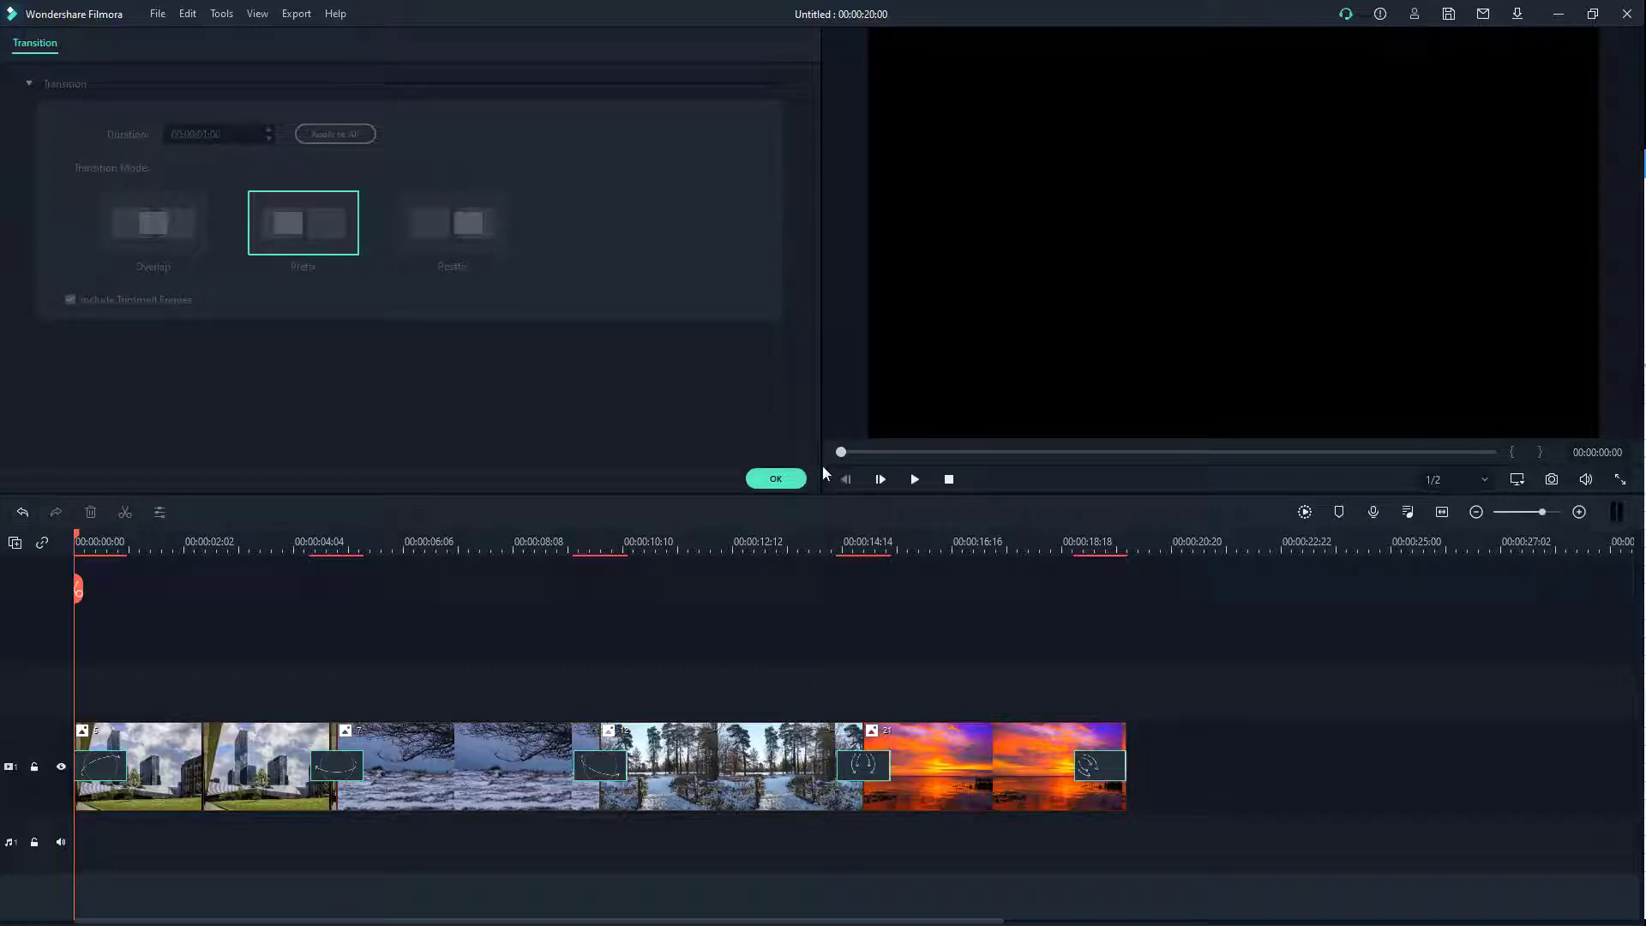
Step: Preview the slideshow with its transitions, then stop playback
{"action": "left_click", "coordinate": [913, 480]}
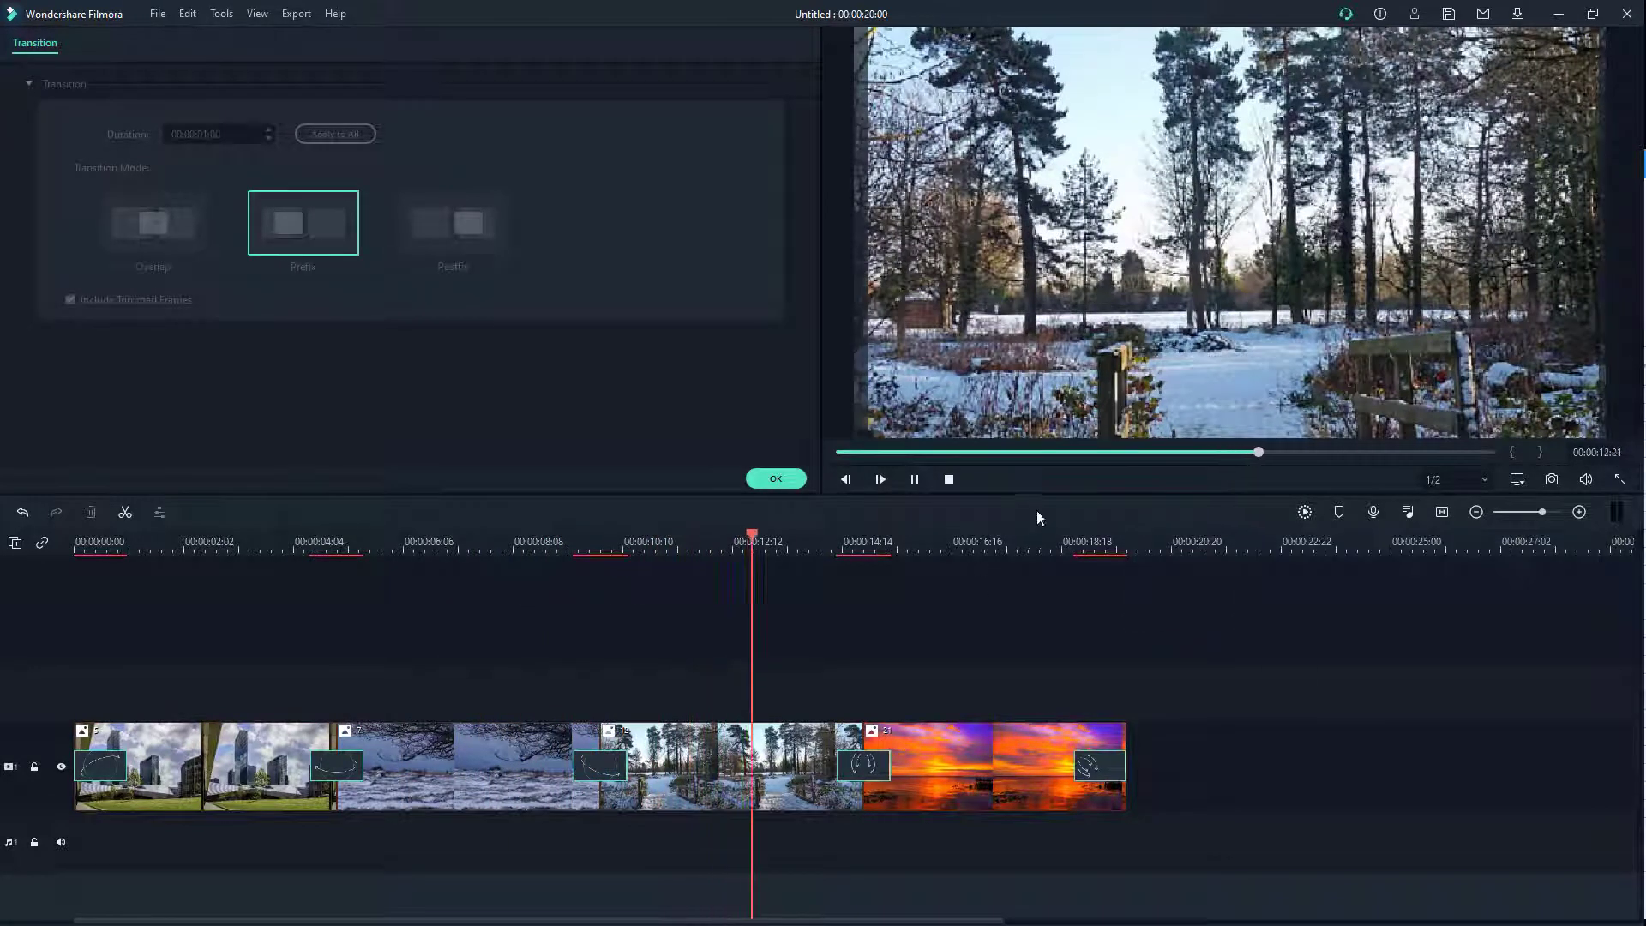
{"action": "left_click", "coordinate": [949, 479]}
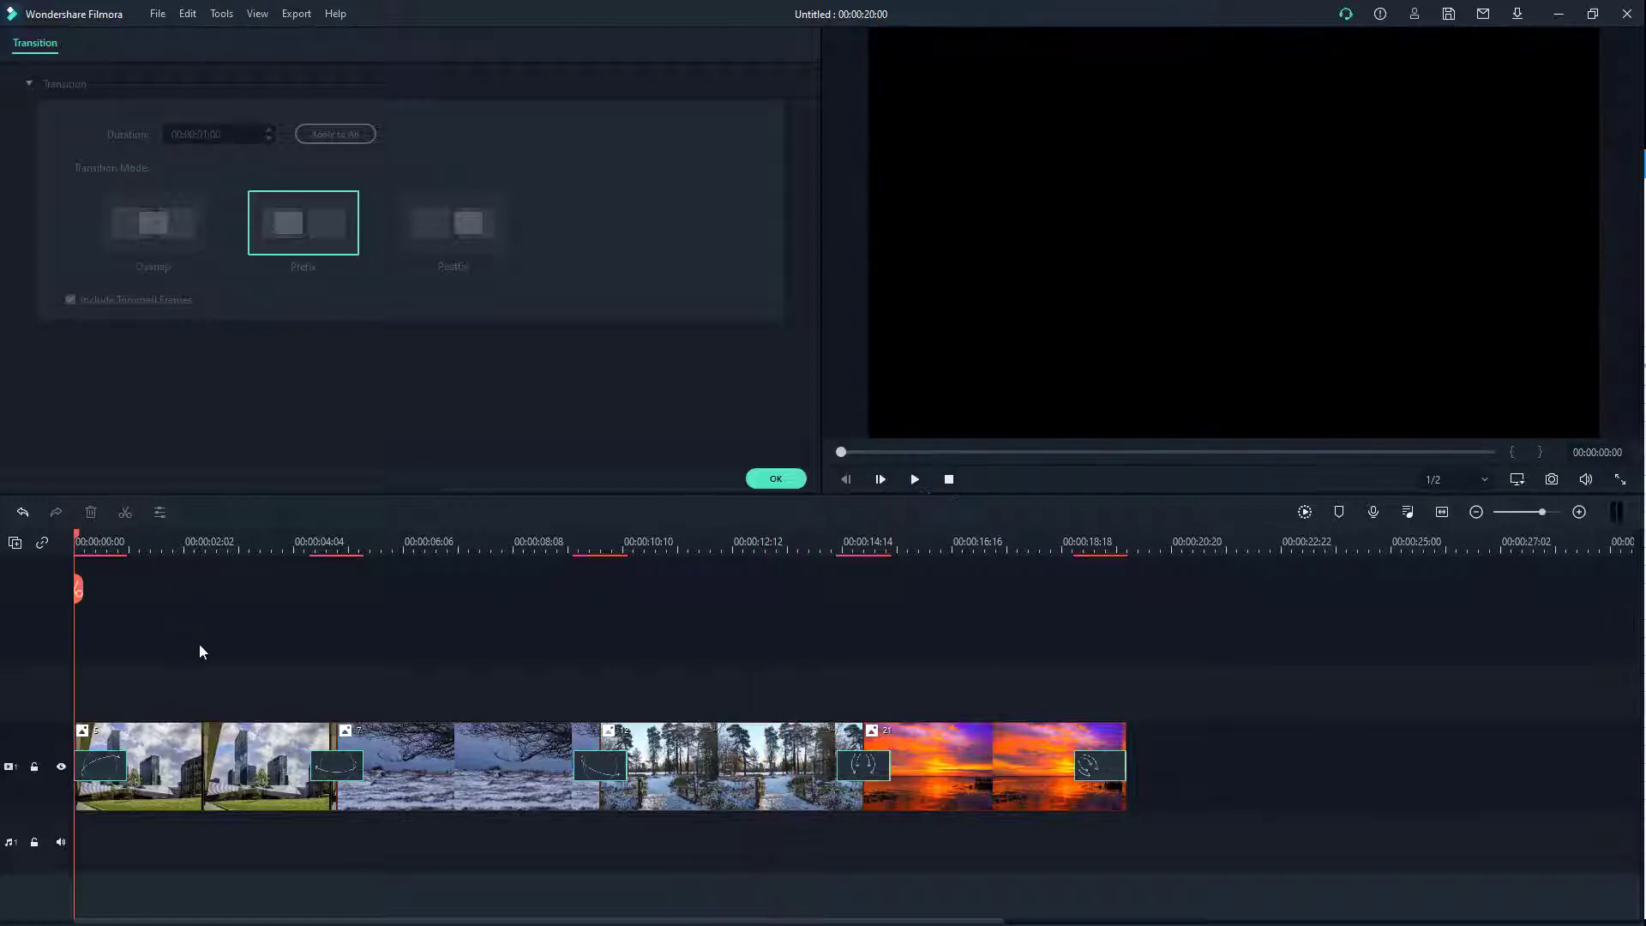
{"action": "left_click", "coordinate": [201, 778]}
Step: Give the city photo a Pan & Zoom ending on a 650x449 frame of the upper-left towers
{"action": "left_click", "coordinate": [157, 512]}
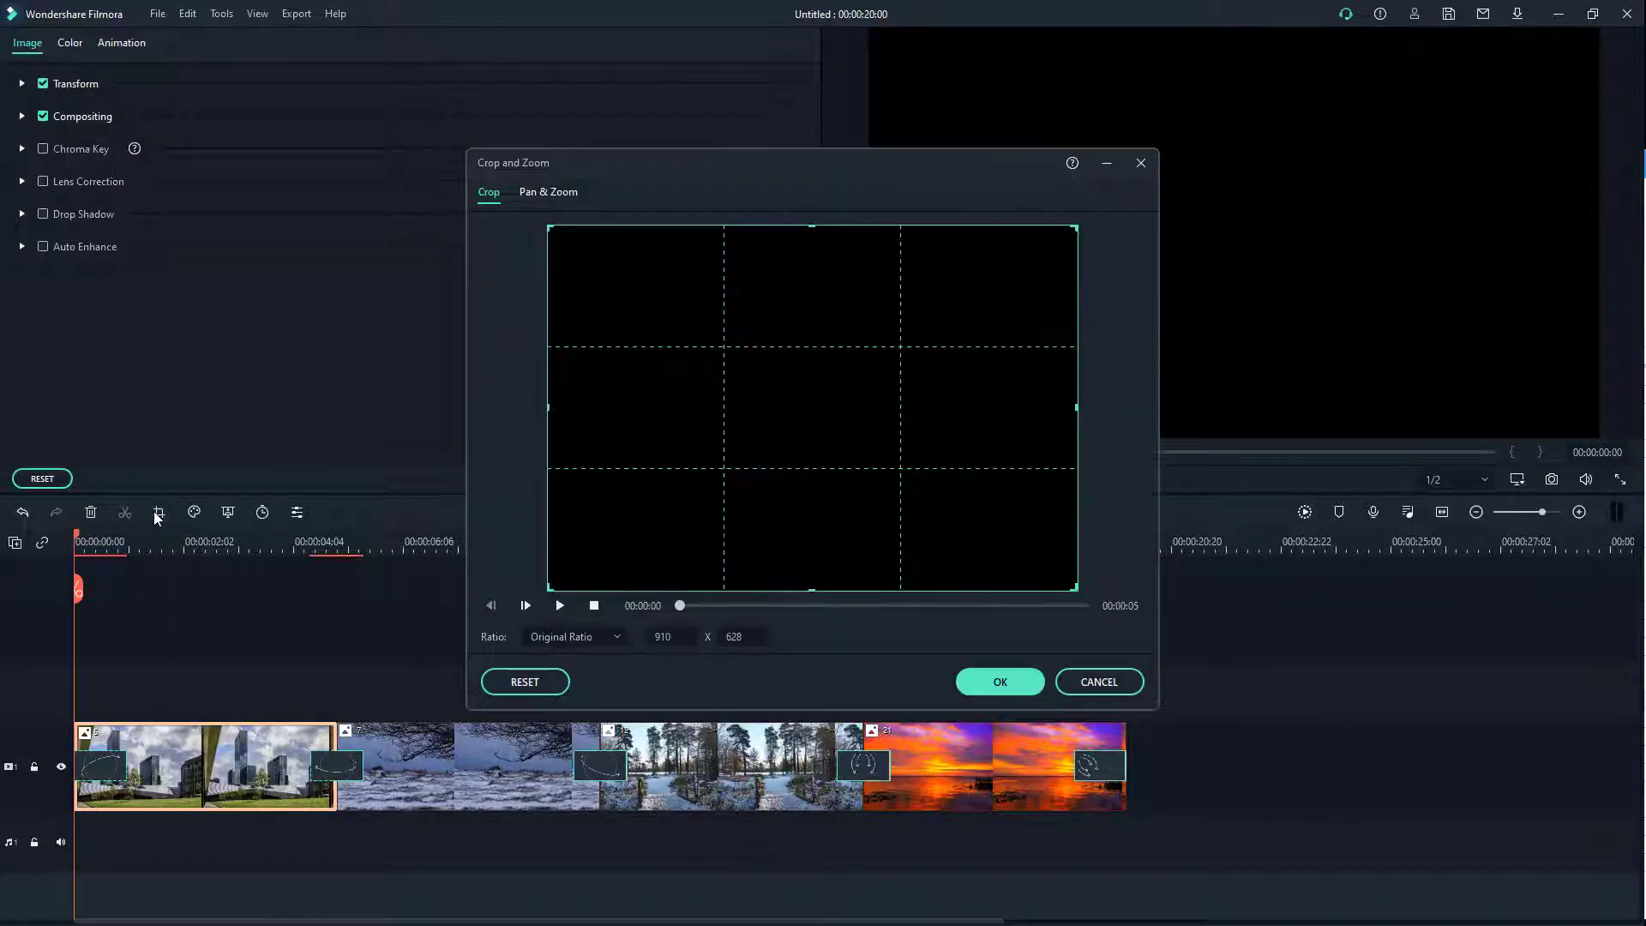
{"action": "left_click", "coordinate": [549, 194]}
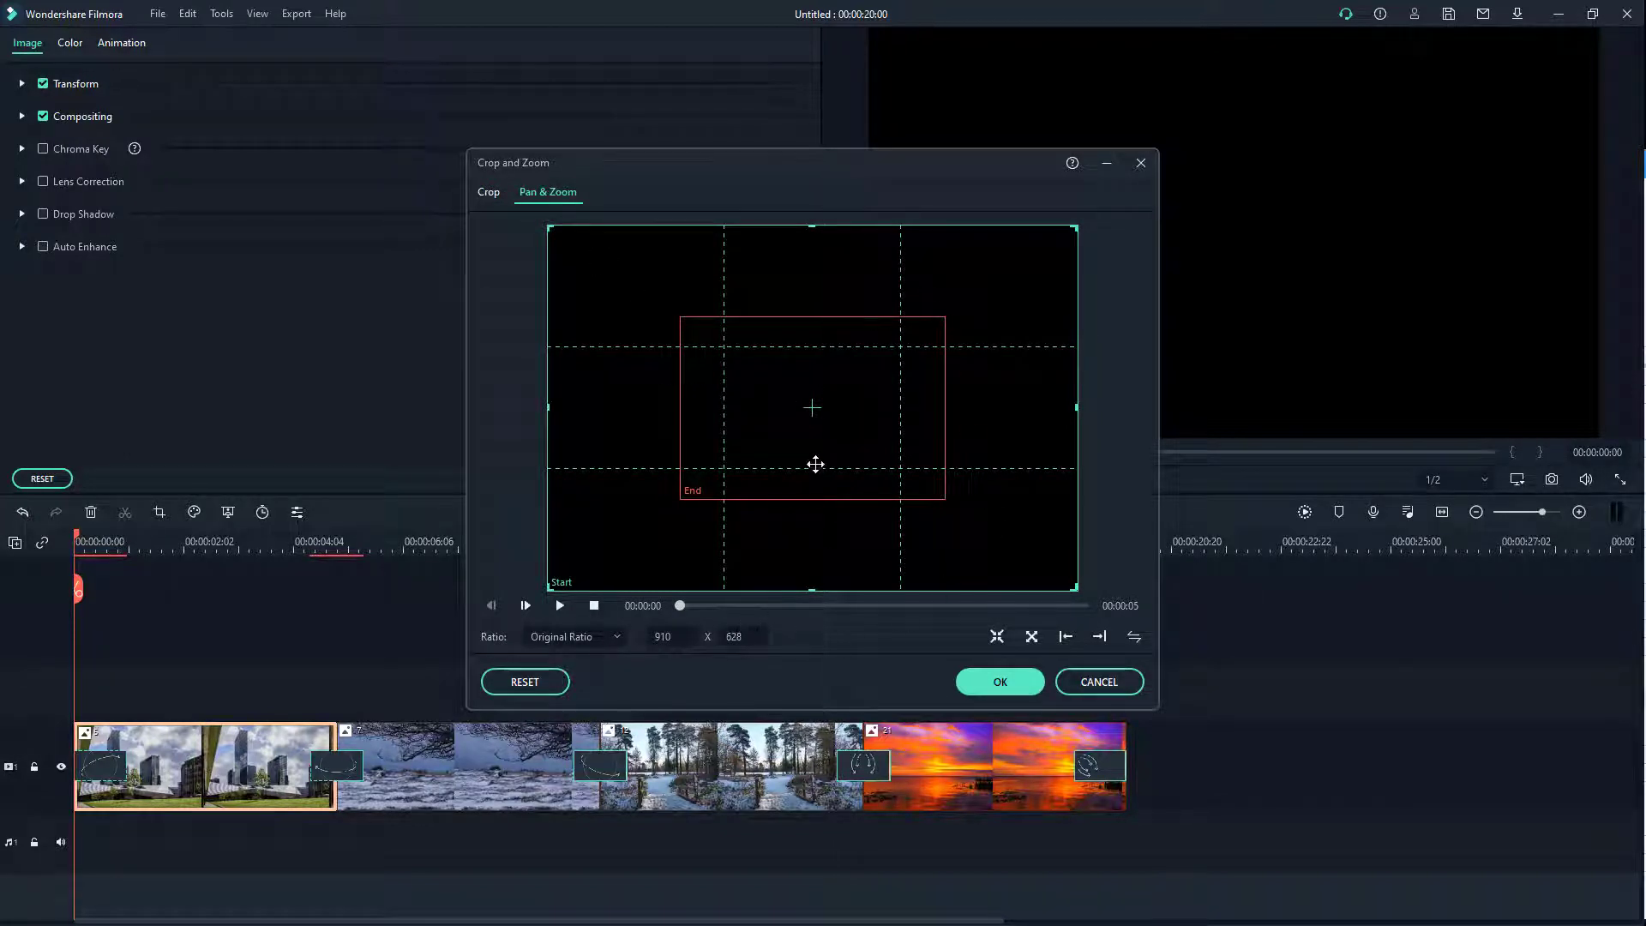
{"action": "left_click", "coordinate": [559, 606]}
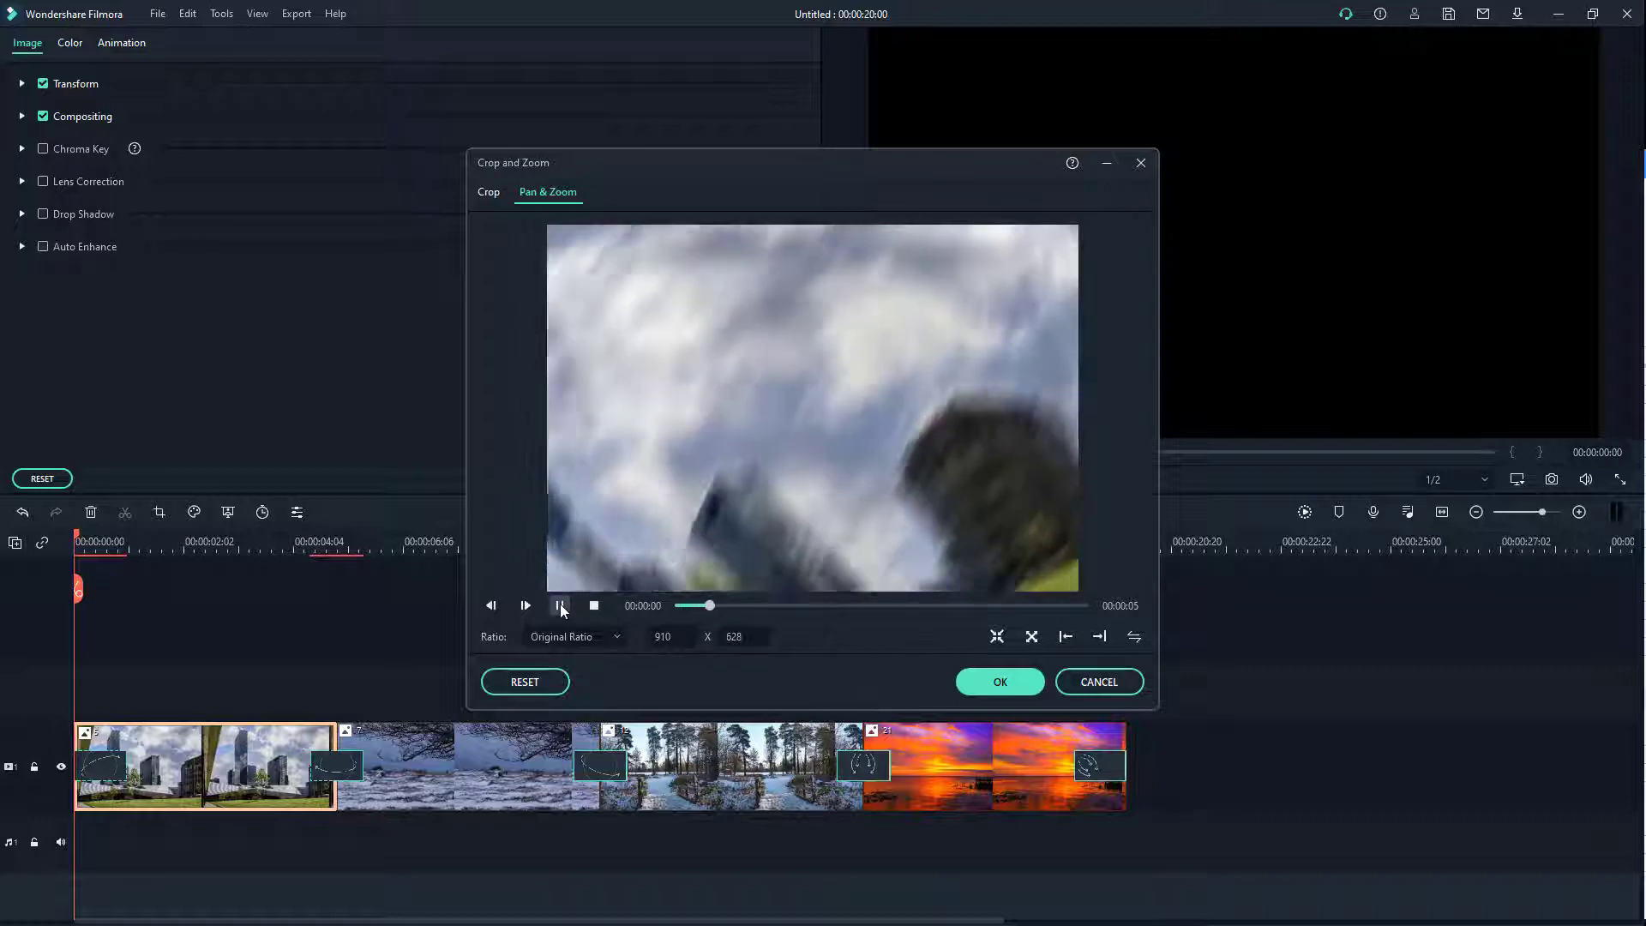
{"action": "left_click", "coordinate": [559, 605]}
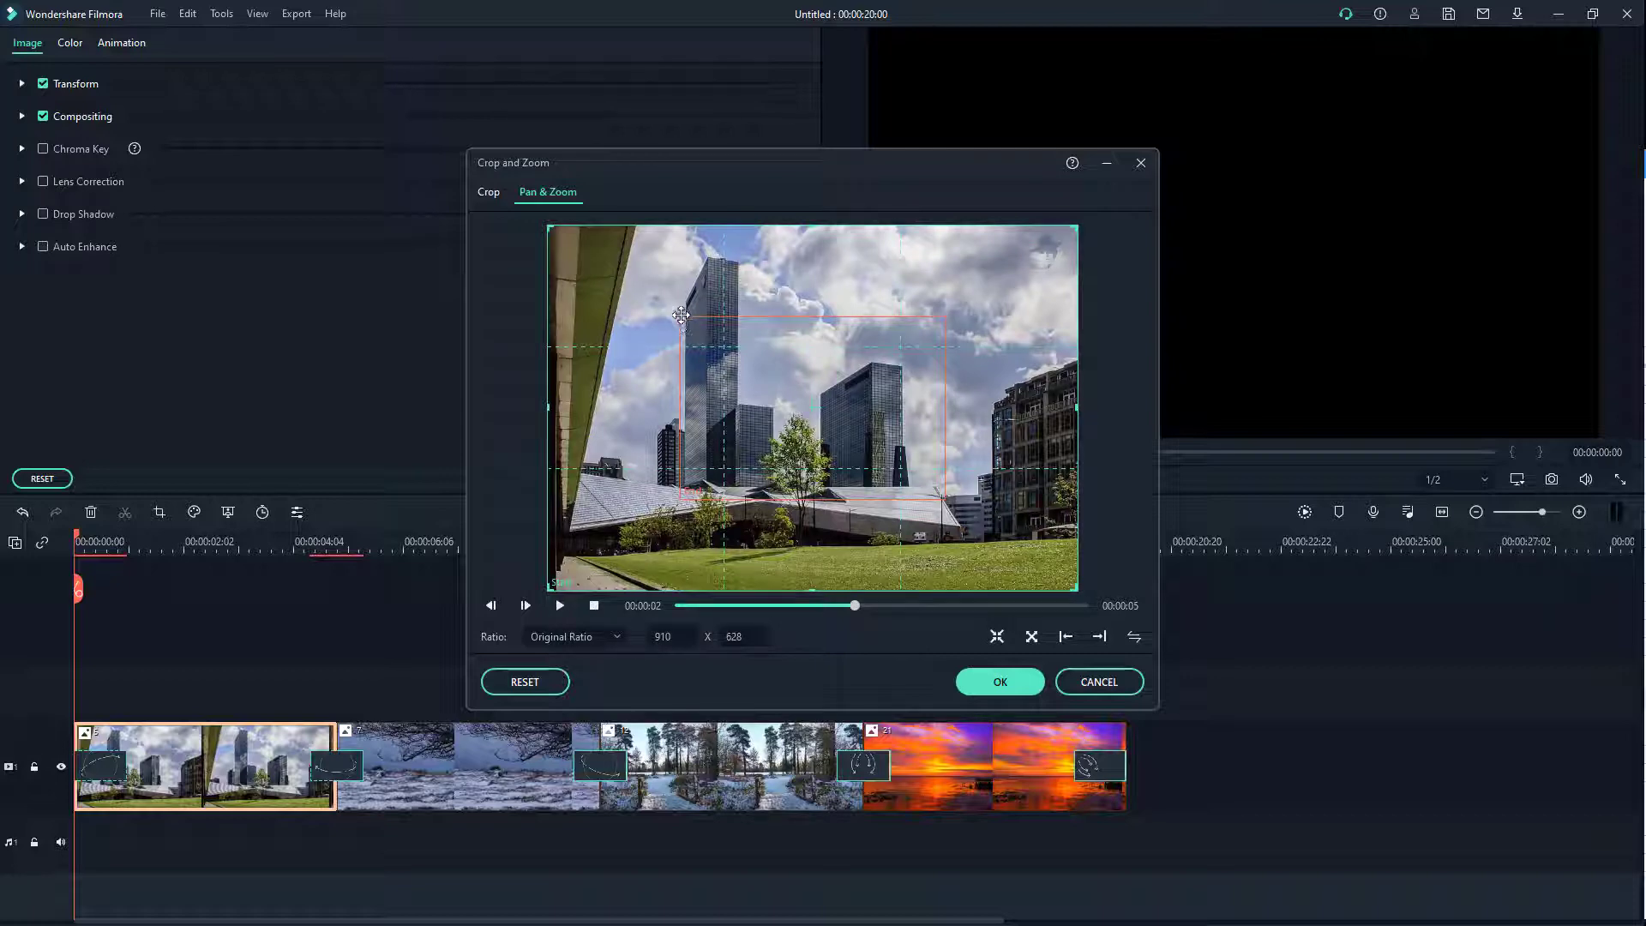
{"action": "left_click", "coordinate": [684, 371]}
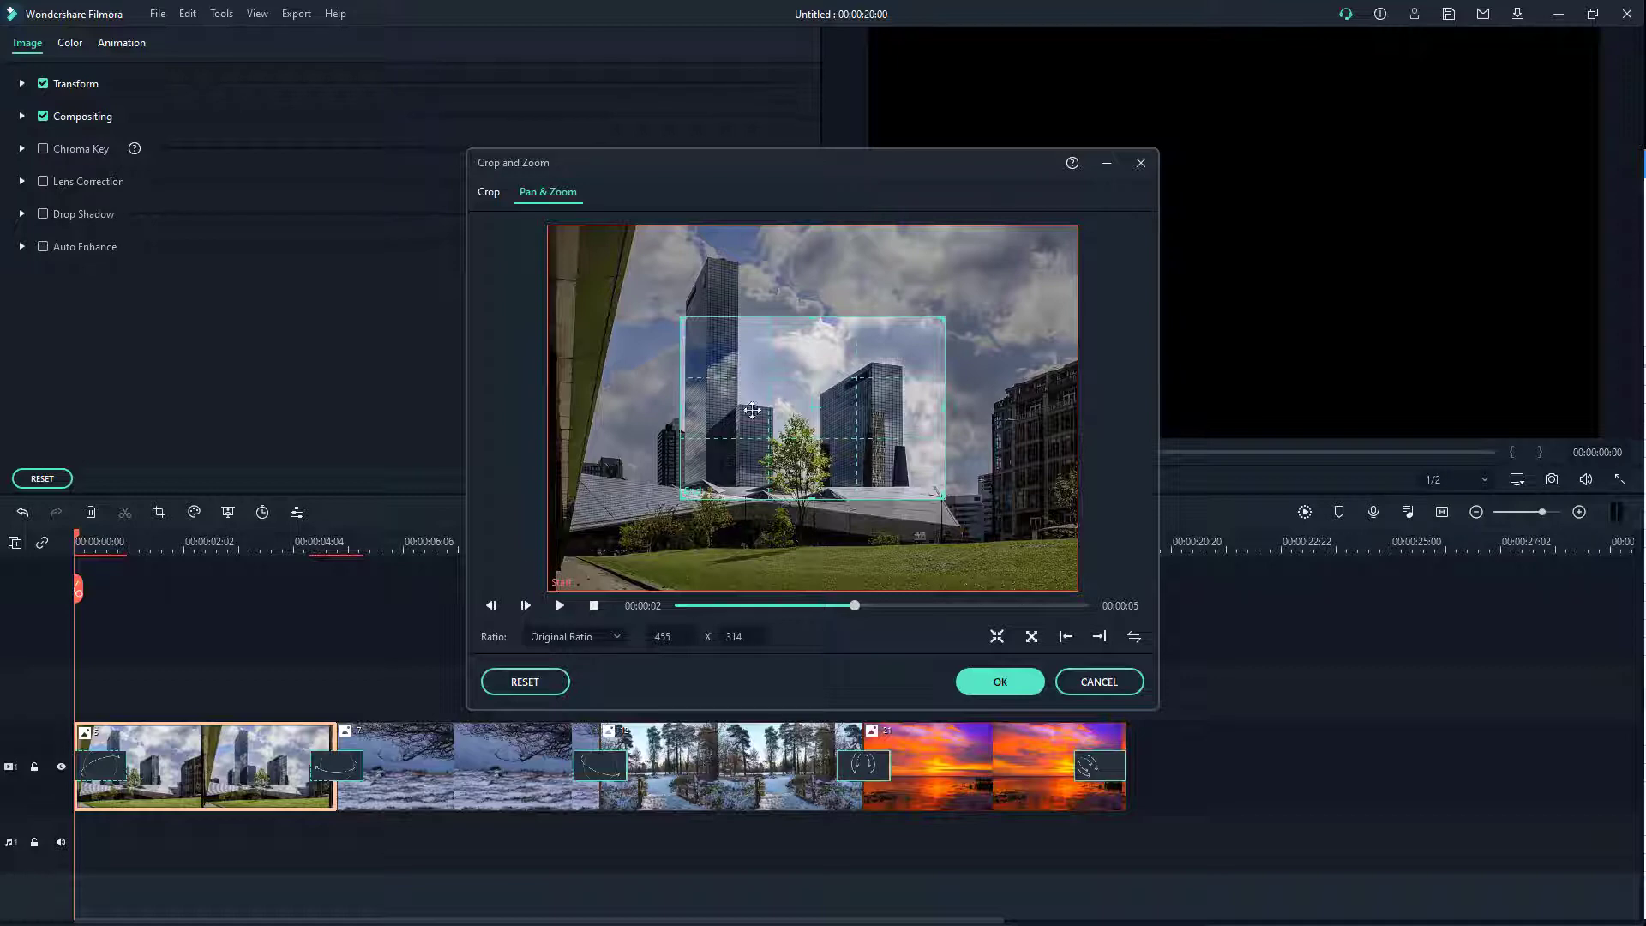
{"action": "left_click_drag", "start_coordinate": [811, 395], "coordinate": [750, 330]}
{"action": "left_click_drag", "start_coordinate": [883, 434], "coordinate": [969, 493]}
{"action": "mouse_move", "coordinate": [900, 401]}
{"action": "left_mouse_down"}
{"action": "mouse_move", "coordinate": [886, 425]}
{"action": "mouse_move", "coordinate": [867, 397]}
{"action": "left_mouse_up"}
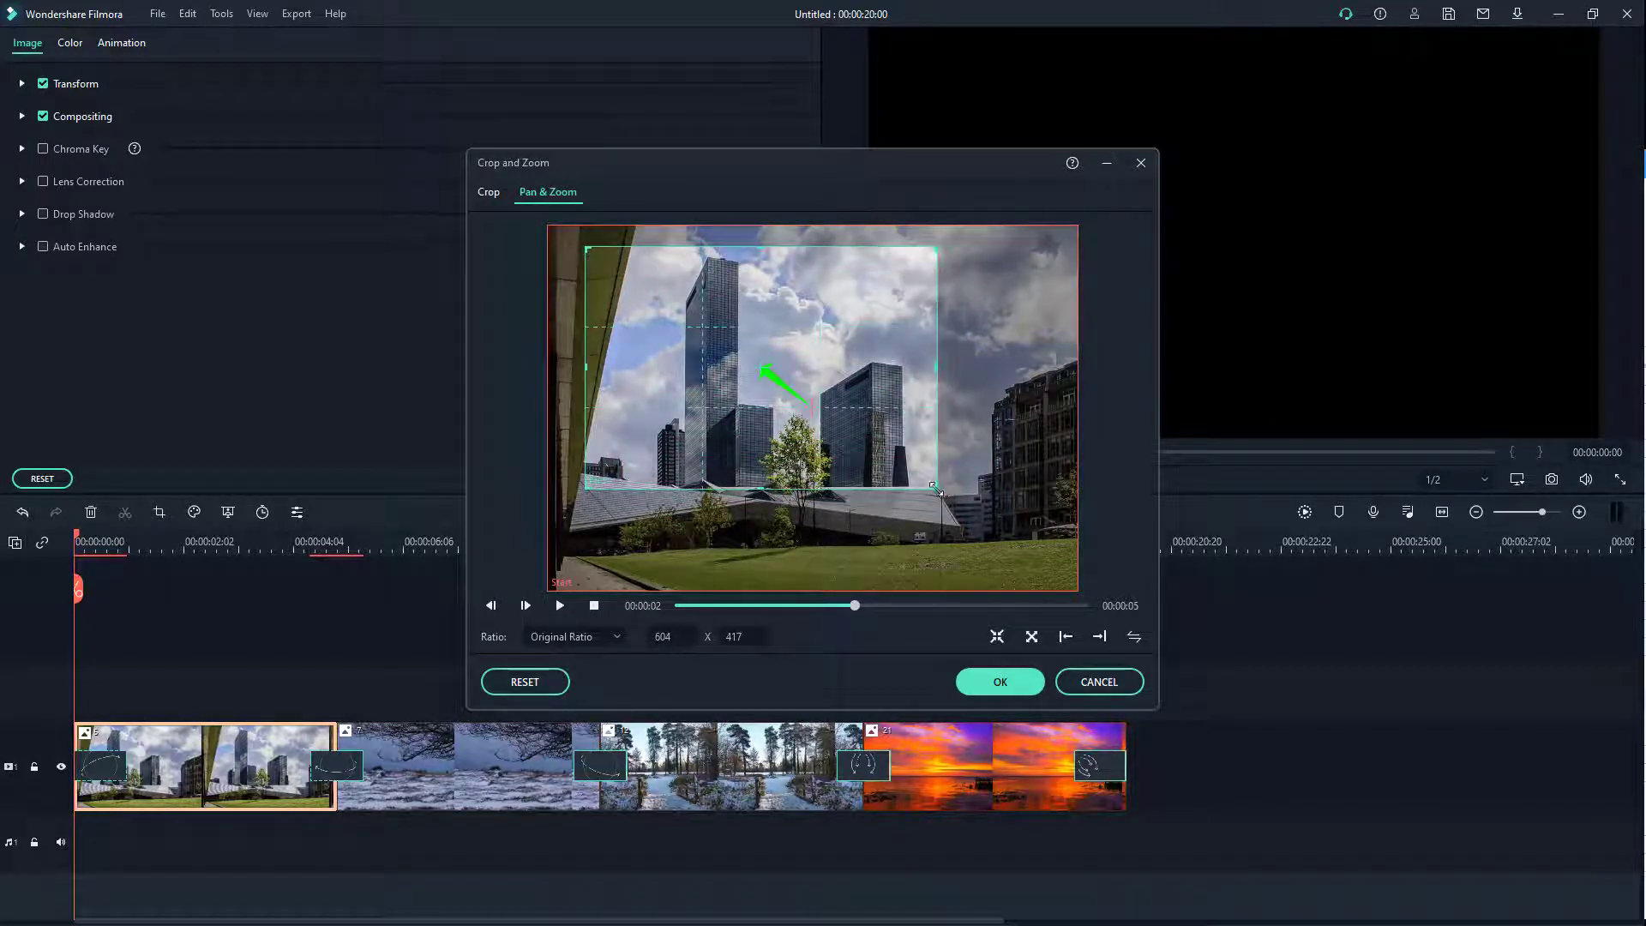
{"action": "left_click_drag", "start_coordinate": [938, 492], "coordinate": [963, 510]}
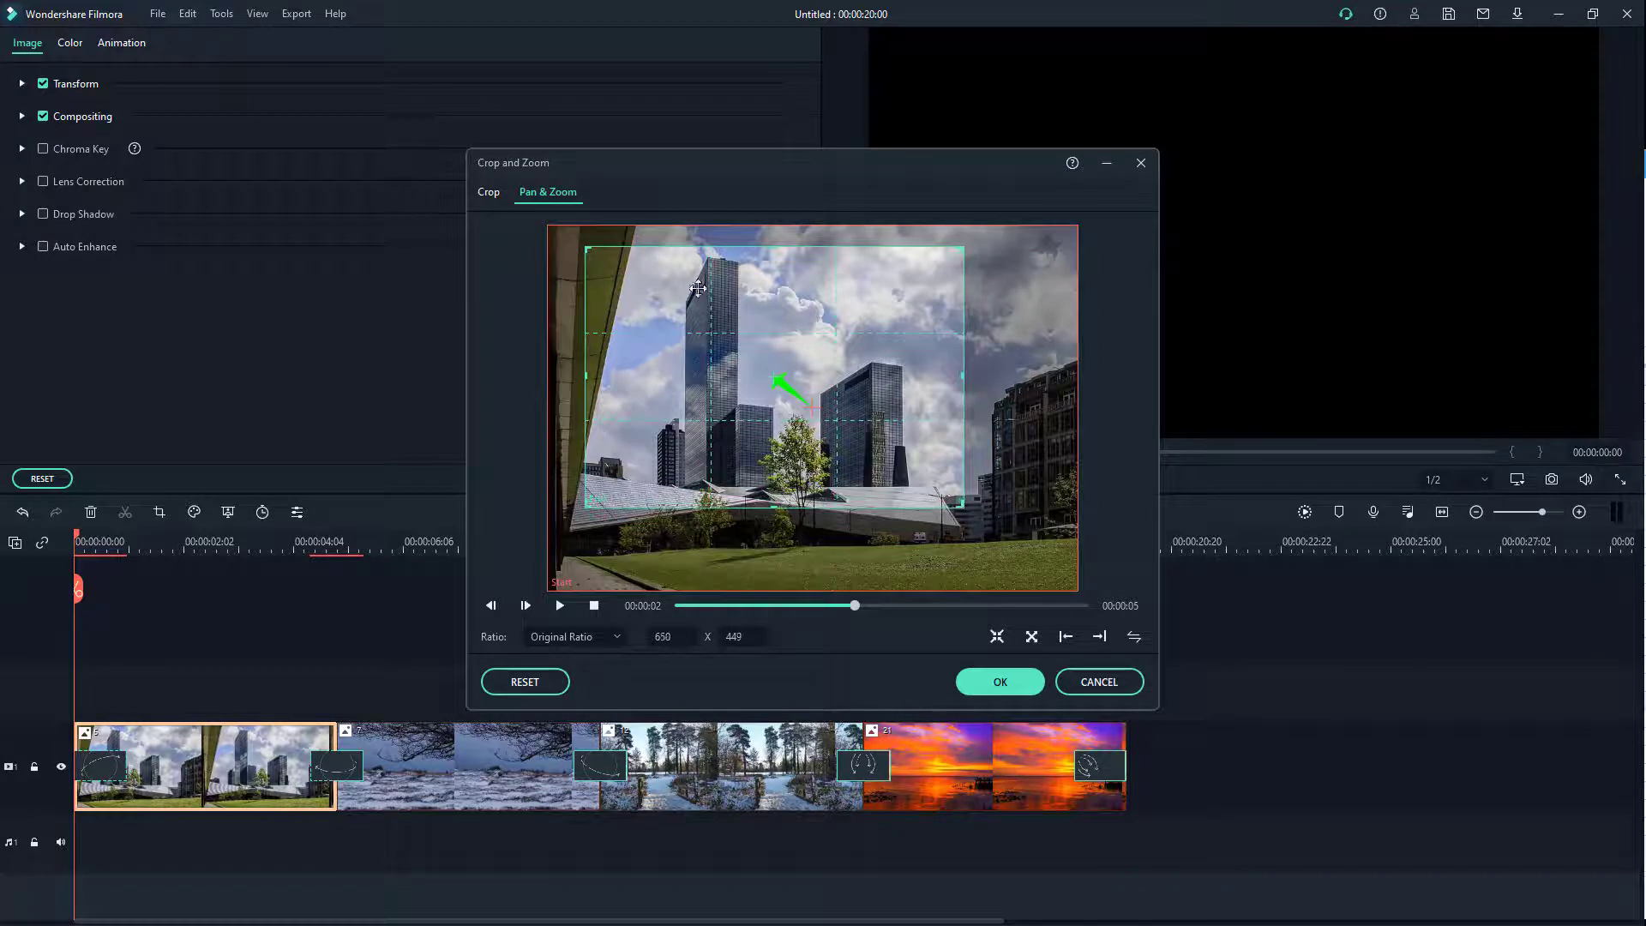
{"action": "left_click", "coordinate": [995, 674]}
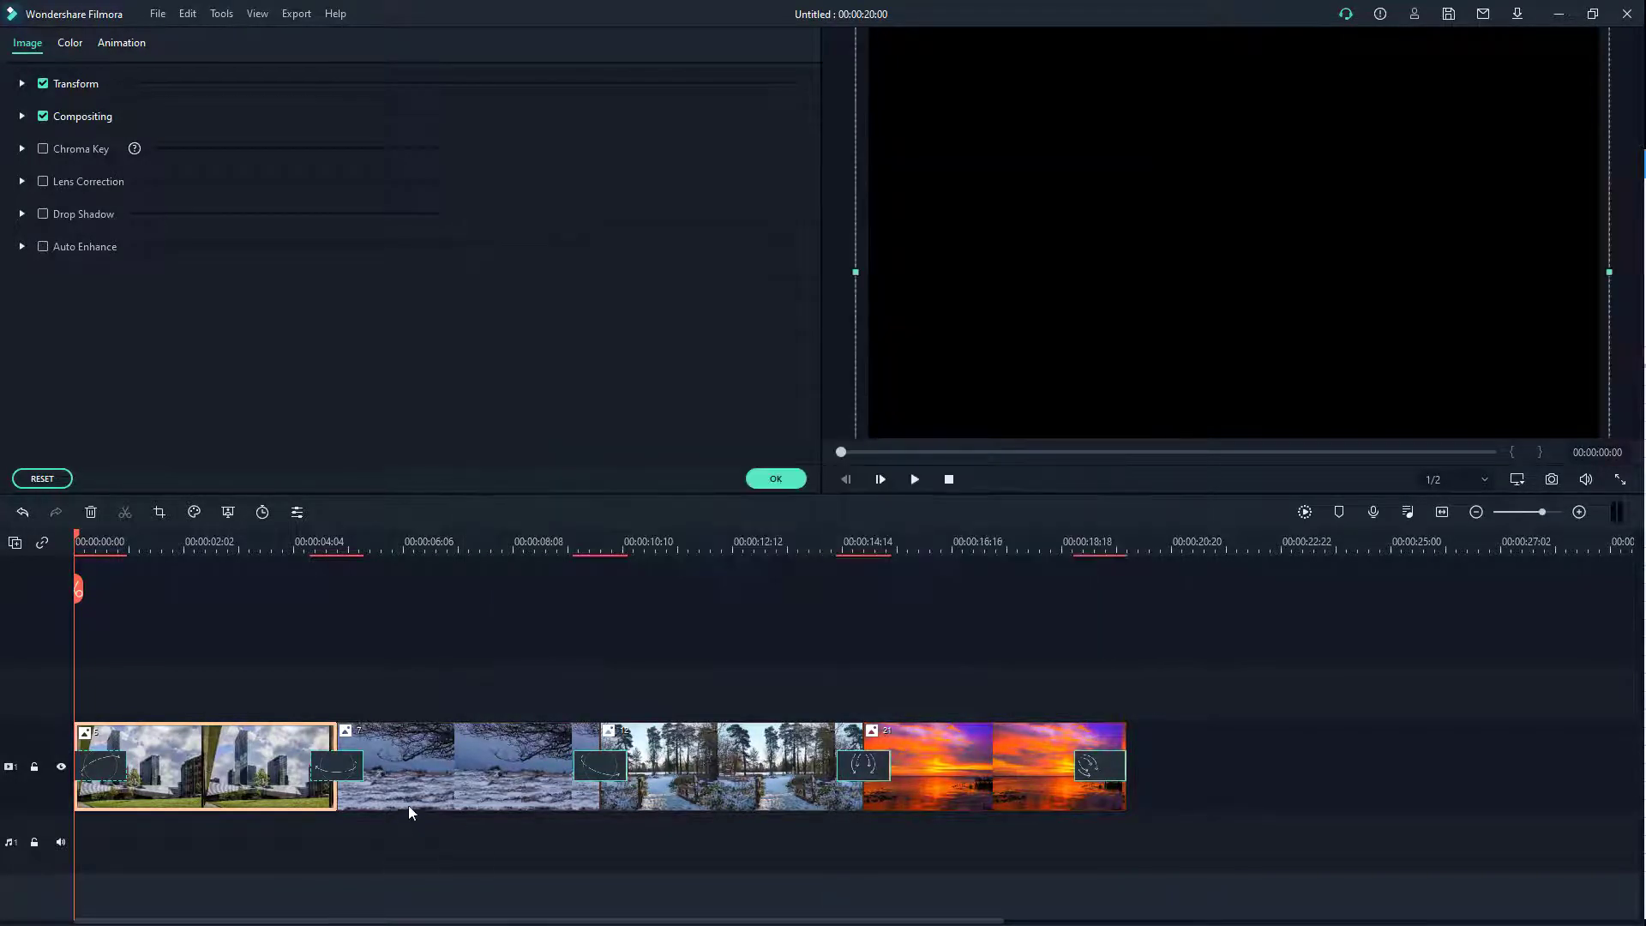
Step: Give the snowy field photo a Pan & Zoom ending on a 589x442 frame of the upper-right branches
{"action": "left_click", "coordinate": [436, 780]}
{"action": "left_click", "coordinate": [161, 512]}
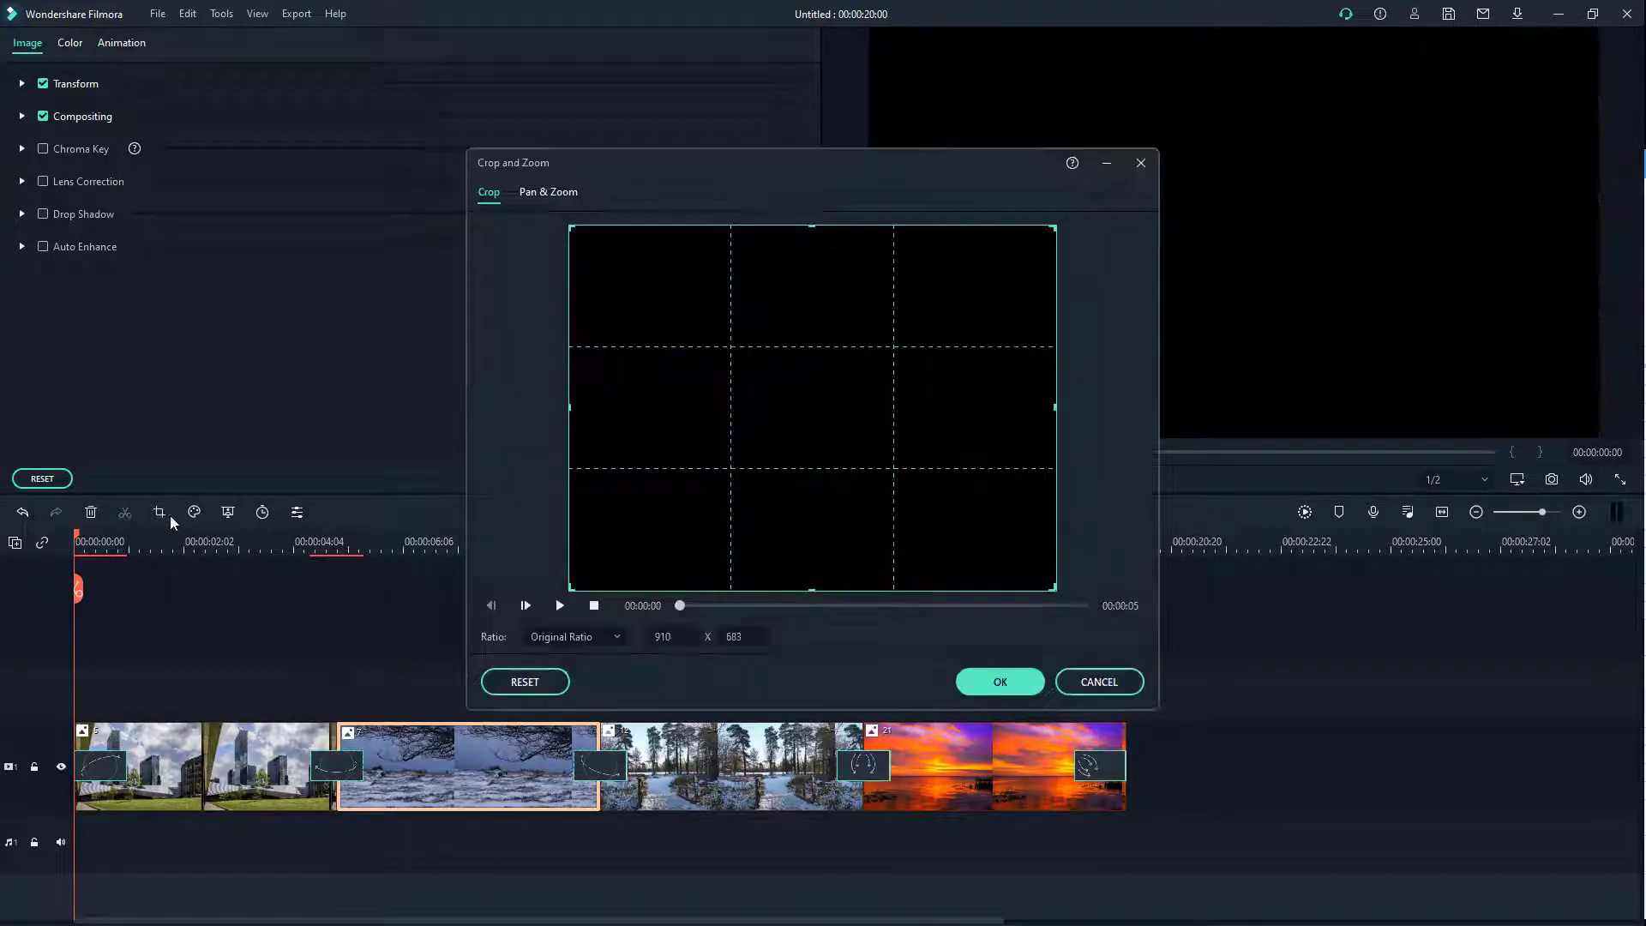
{"action": "left_click", "coordinate": [1101, 680]}
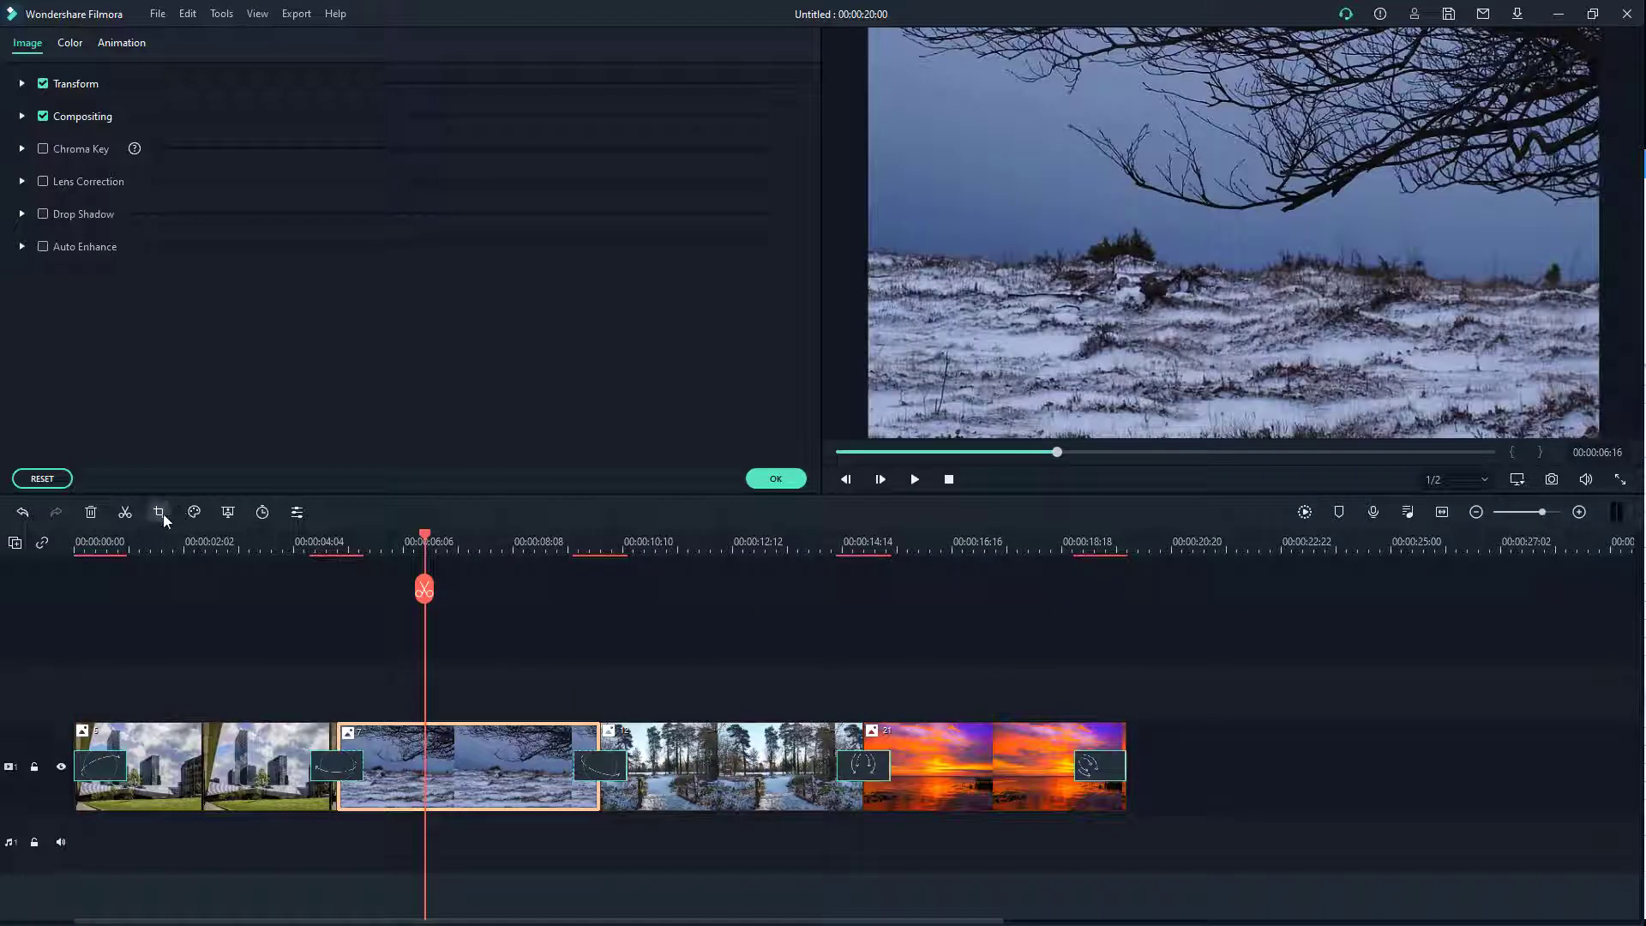
{"action": "left_click", "coordinate": [160, 513]}
{"action": "left_click", "coordinate": [532, 195]}
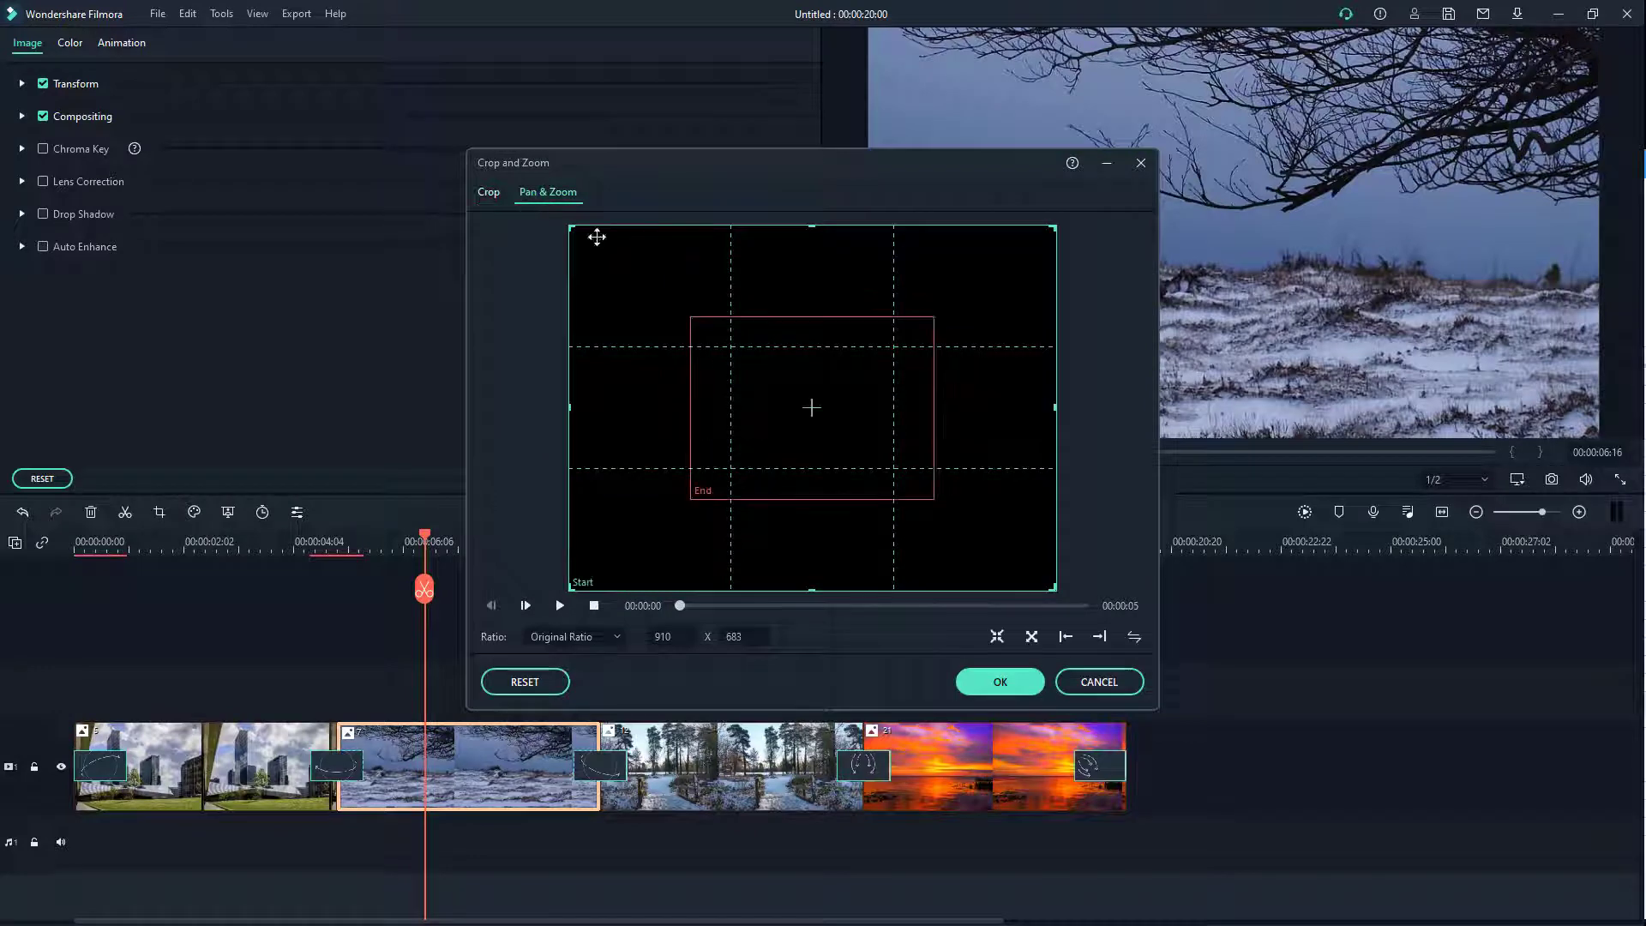
{"action": "left_click", "coordinate": [800, 607]}
{"action": "left_click_drag", "start_coordinate": [857, 426], "coordinate": [991, 358]}
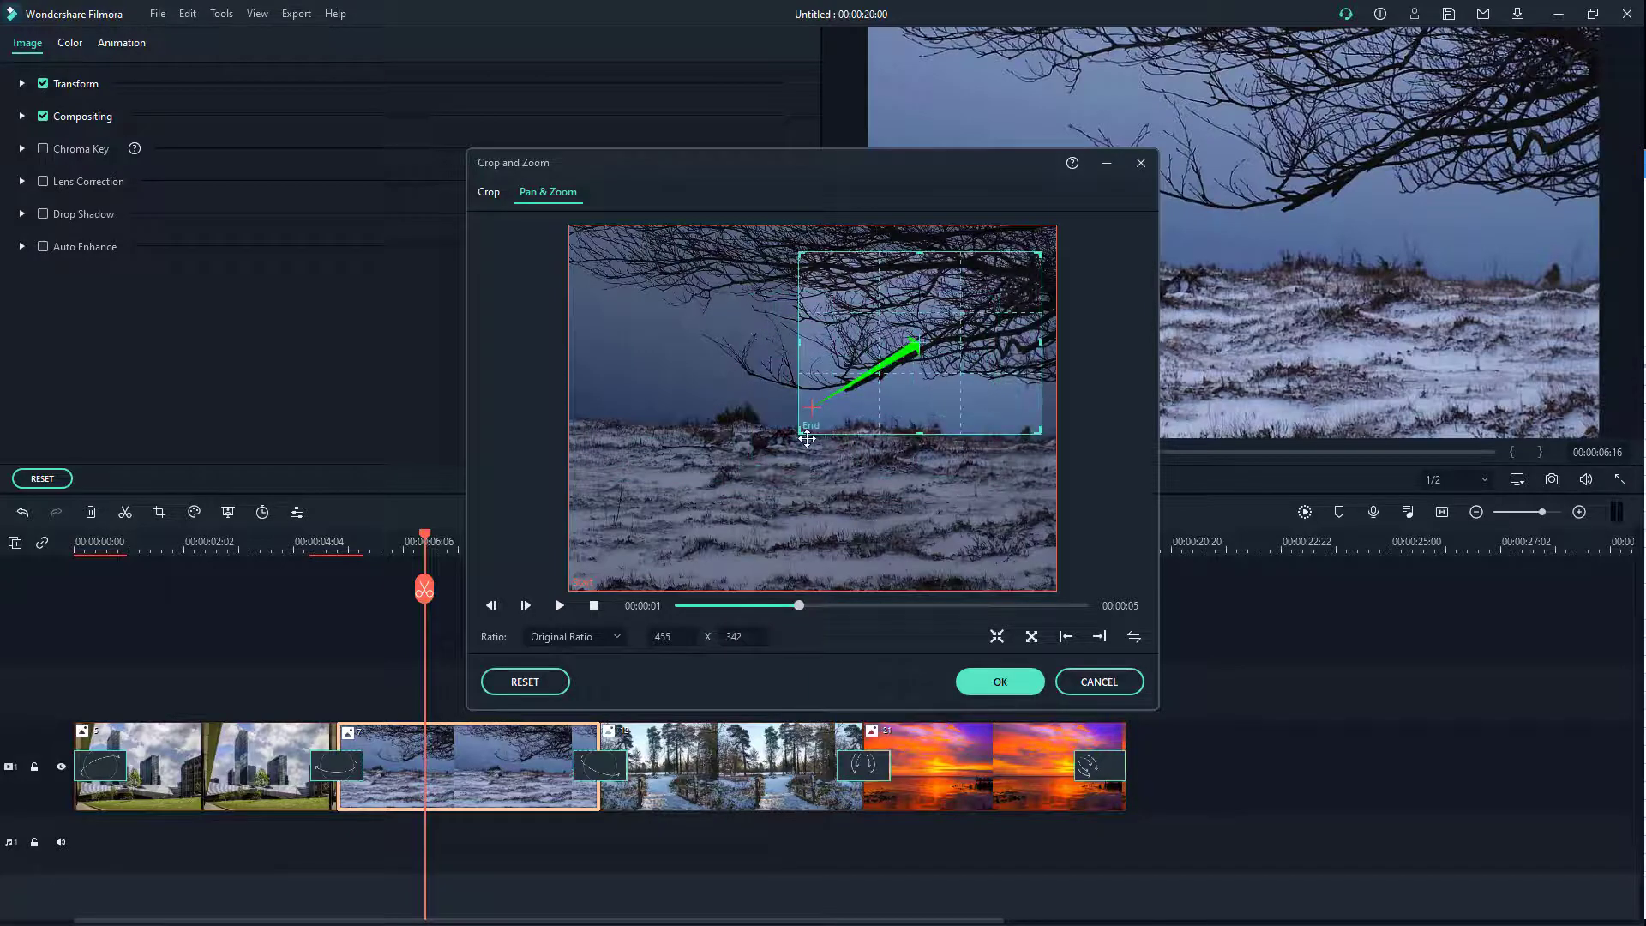
{"action": "left_click_drag", "start_coordinate": [768, 460], "coordinate": [738, 439]}
{"action": "left_click", "coordinate": [999, 682]}
{"action": "left_click", "coordinate": [723, 660]}
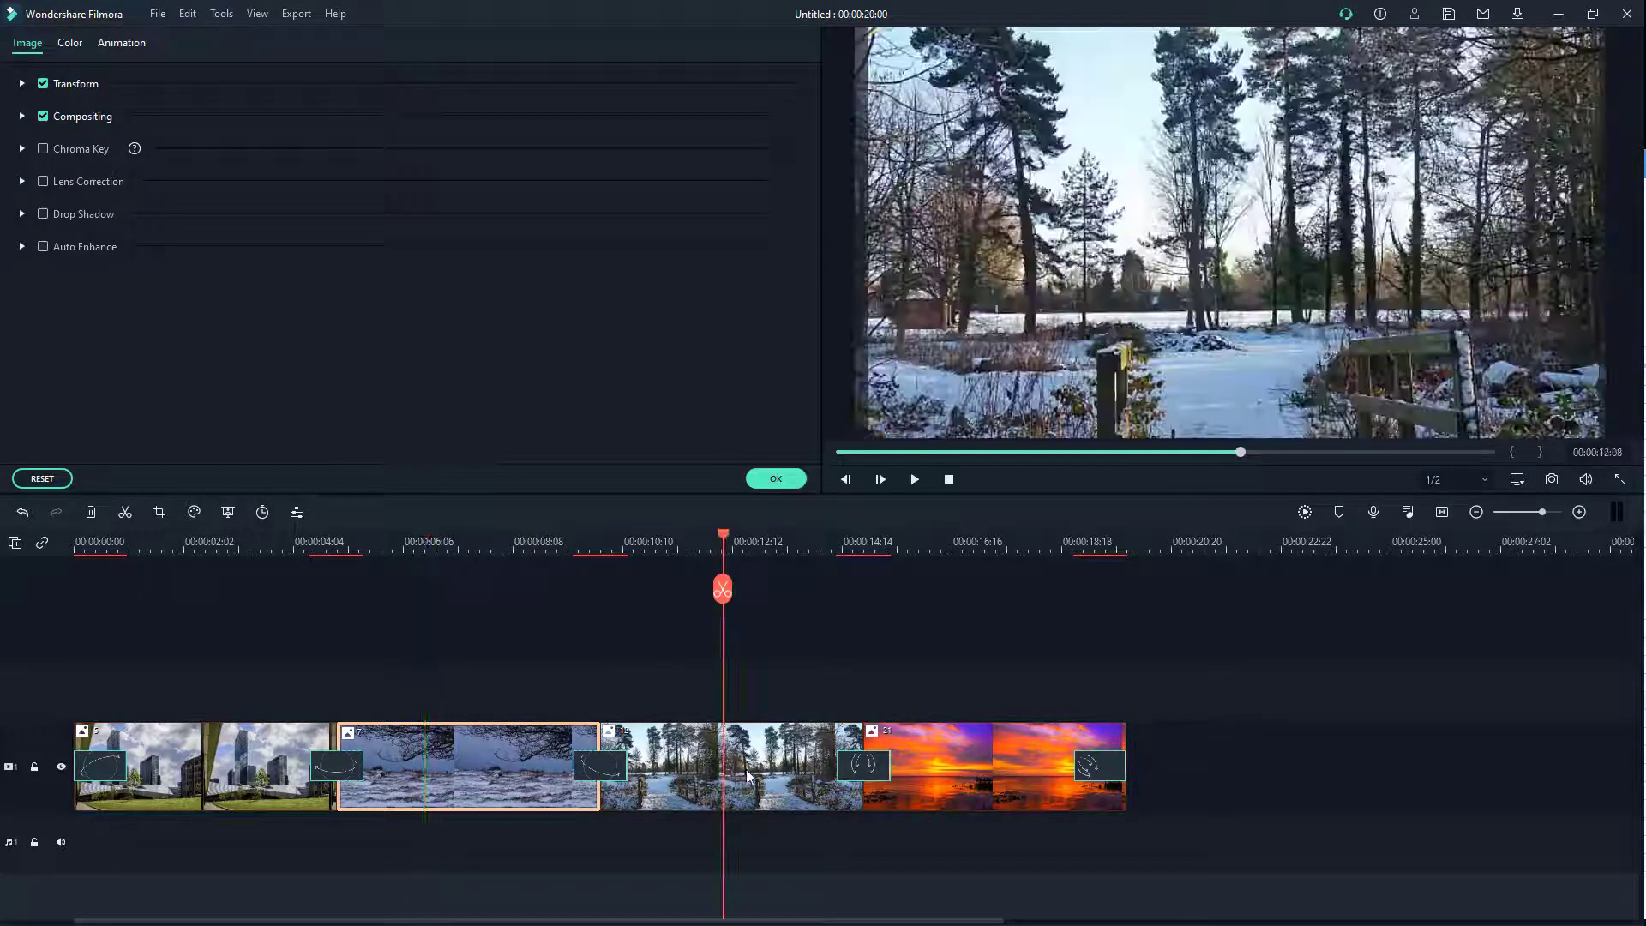
Step: Give the snowy trees photo a Pan & Zoom ending on a 524x393 frame of the upper-left pines
{"action": "left_click", "coordinate": [158, 511]}
{"action": "left_click", "coordinate": [527, 194]}
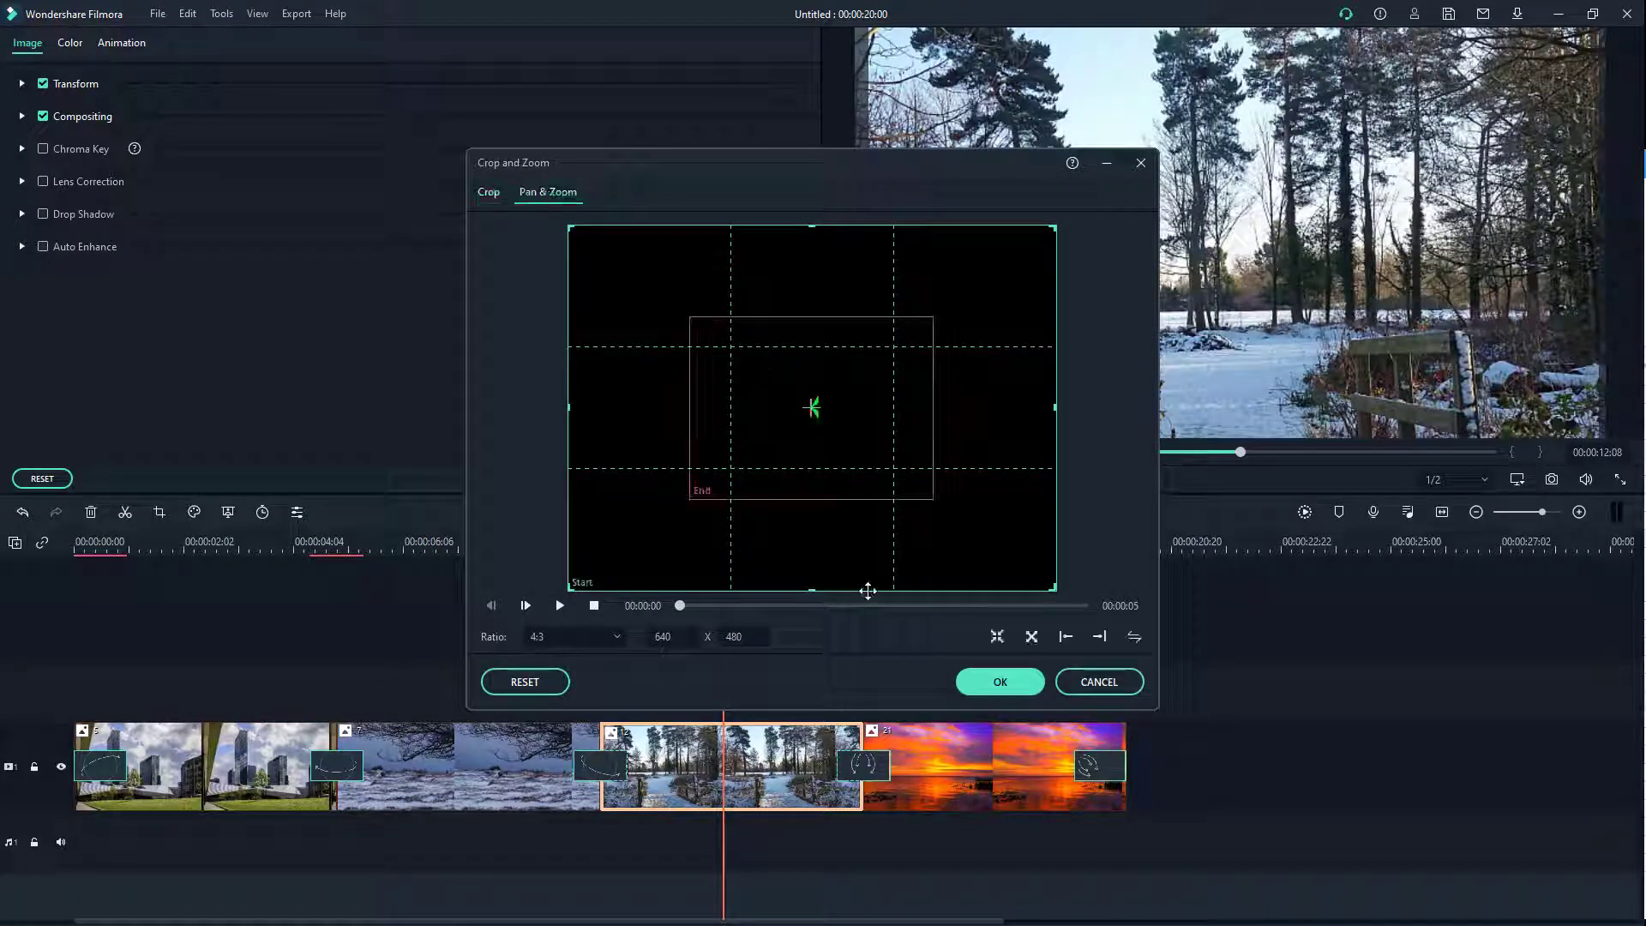
{"action": "left_click", "coordinate": [847, 606]}
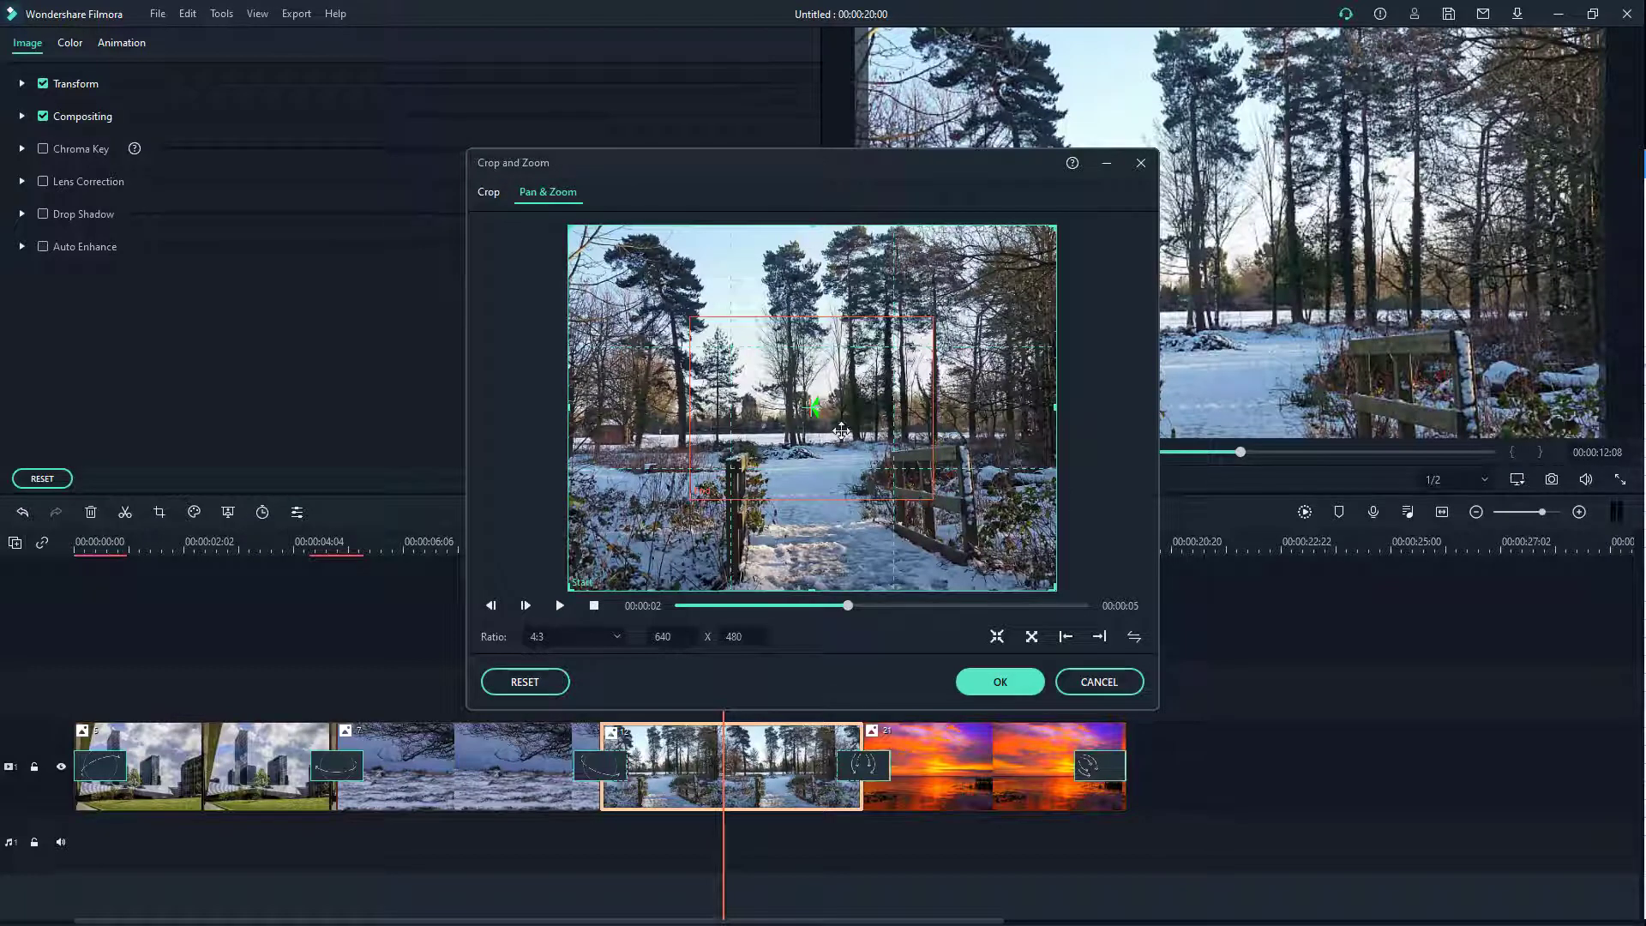
{"action": "left_click", "coordinate": [857, 420]}
{"action": "left_click_drag", "start_coordinate": [859, 417], "coordinate": [747, 358]}
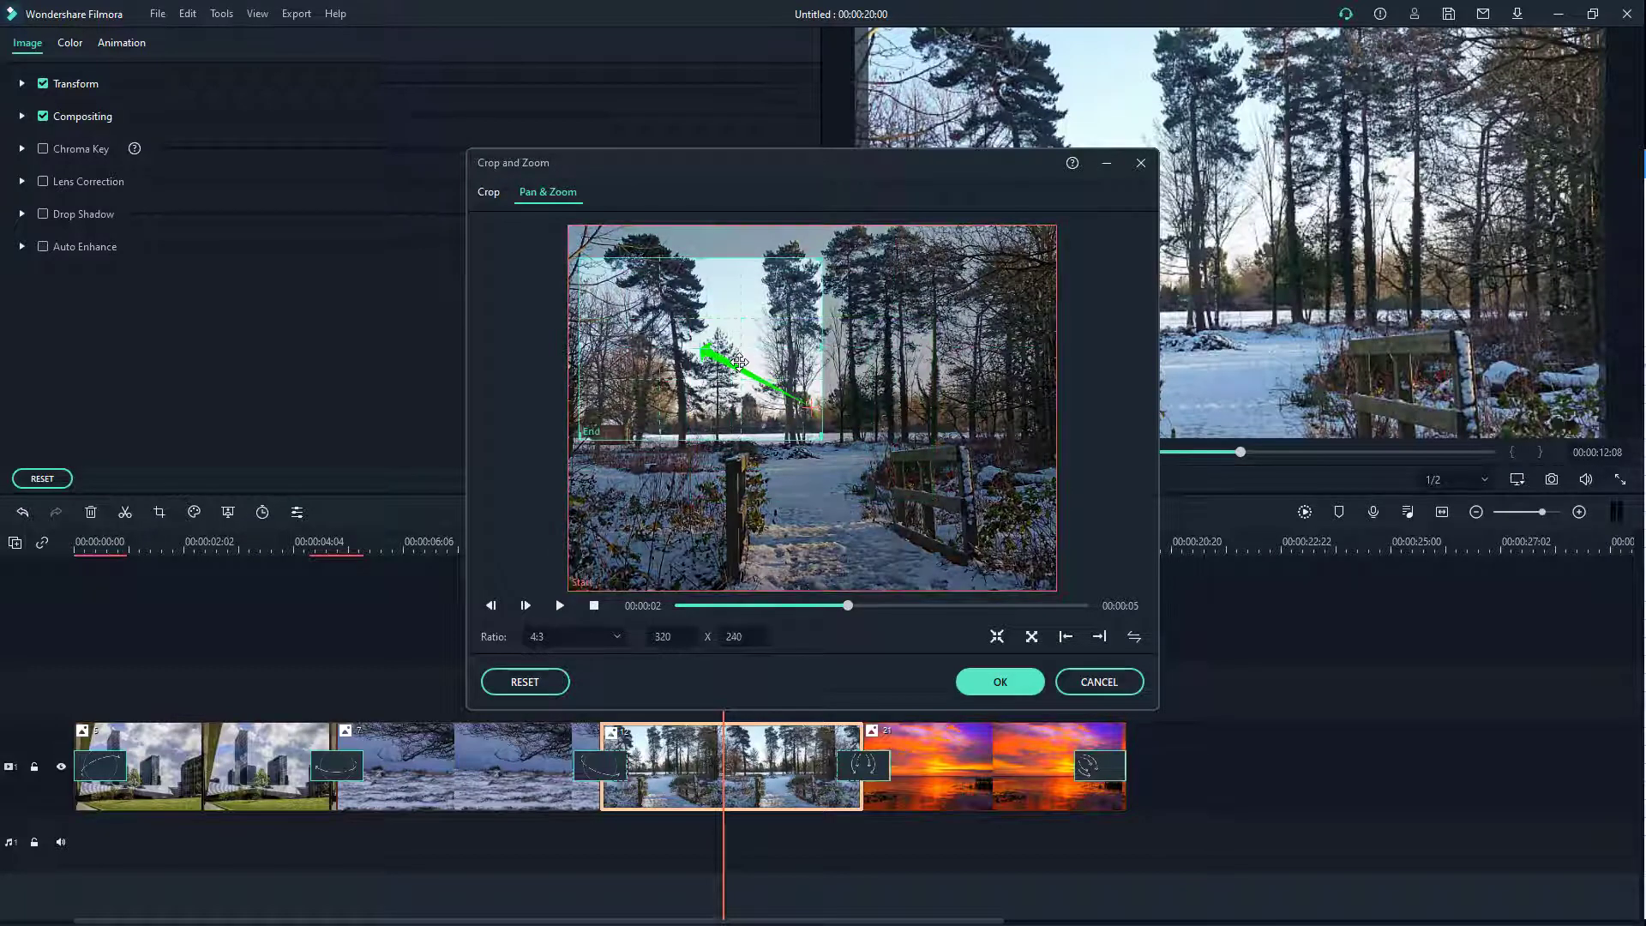
{"action": "left_click_drag", "start_coordinate": [816, 437], "coordinate": [968, 522]}
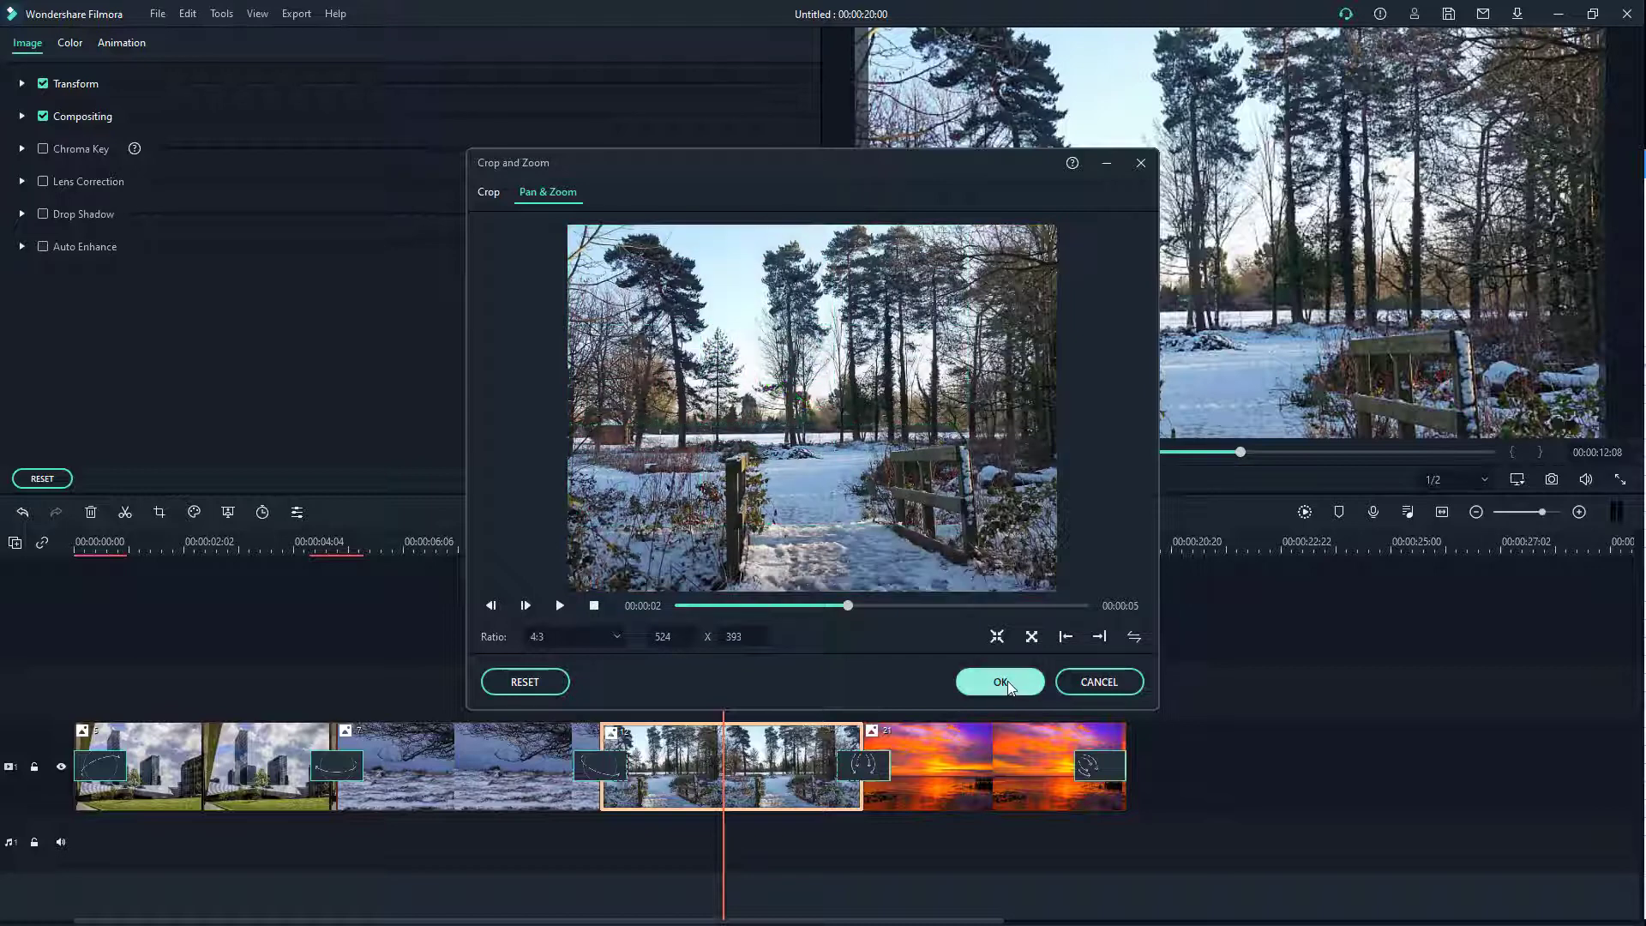
{"action": "left_click", "coordinate": [1002, 681]}
{"action": "left_click", "coordinate": [967, 767]}
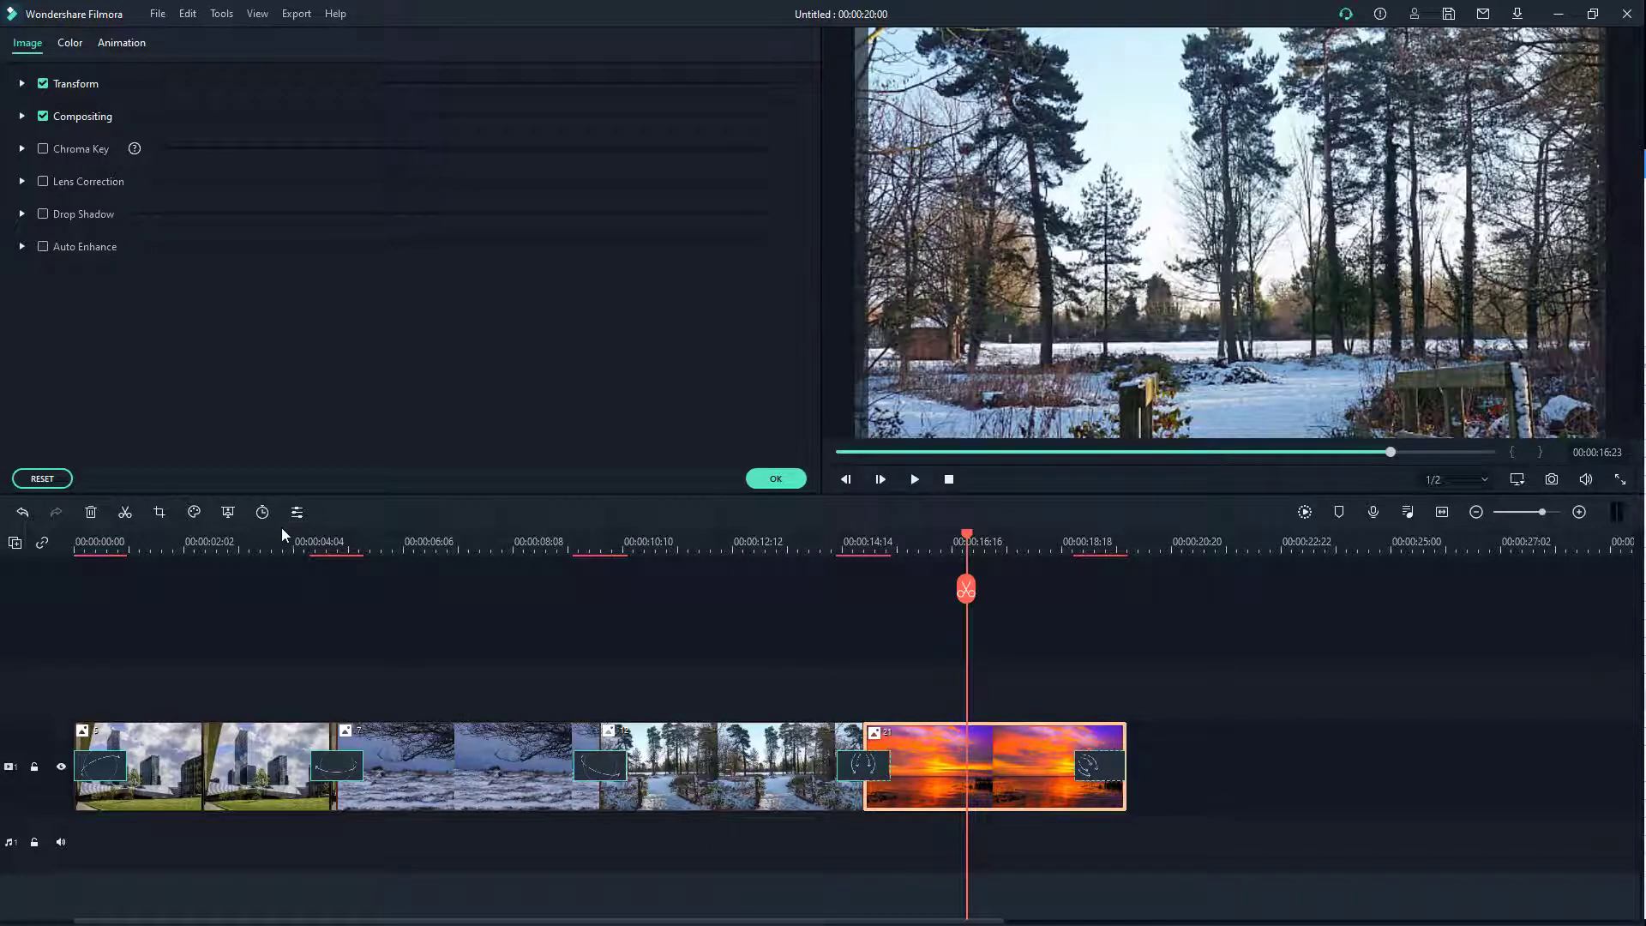
Step: Shift the sunset photo's Pan & Zoom end frame right toward the pier
{"action": "left_click", "coordinate": [158, 511]}
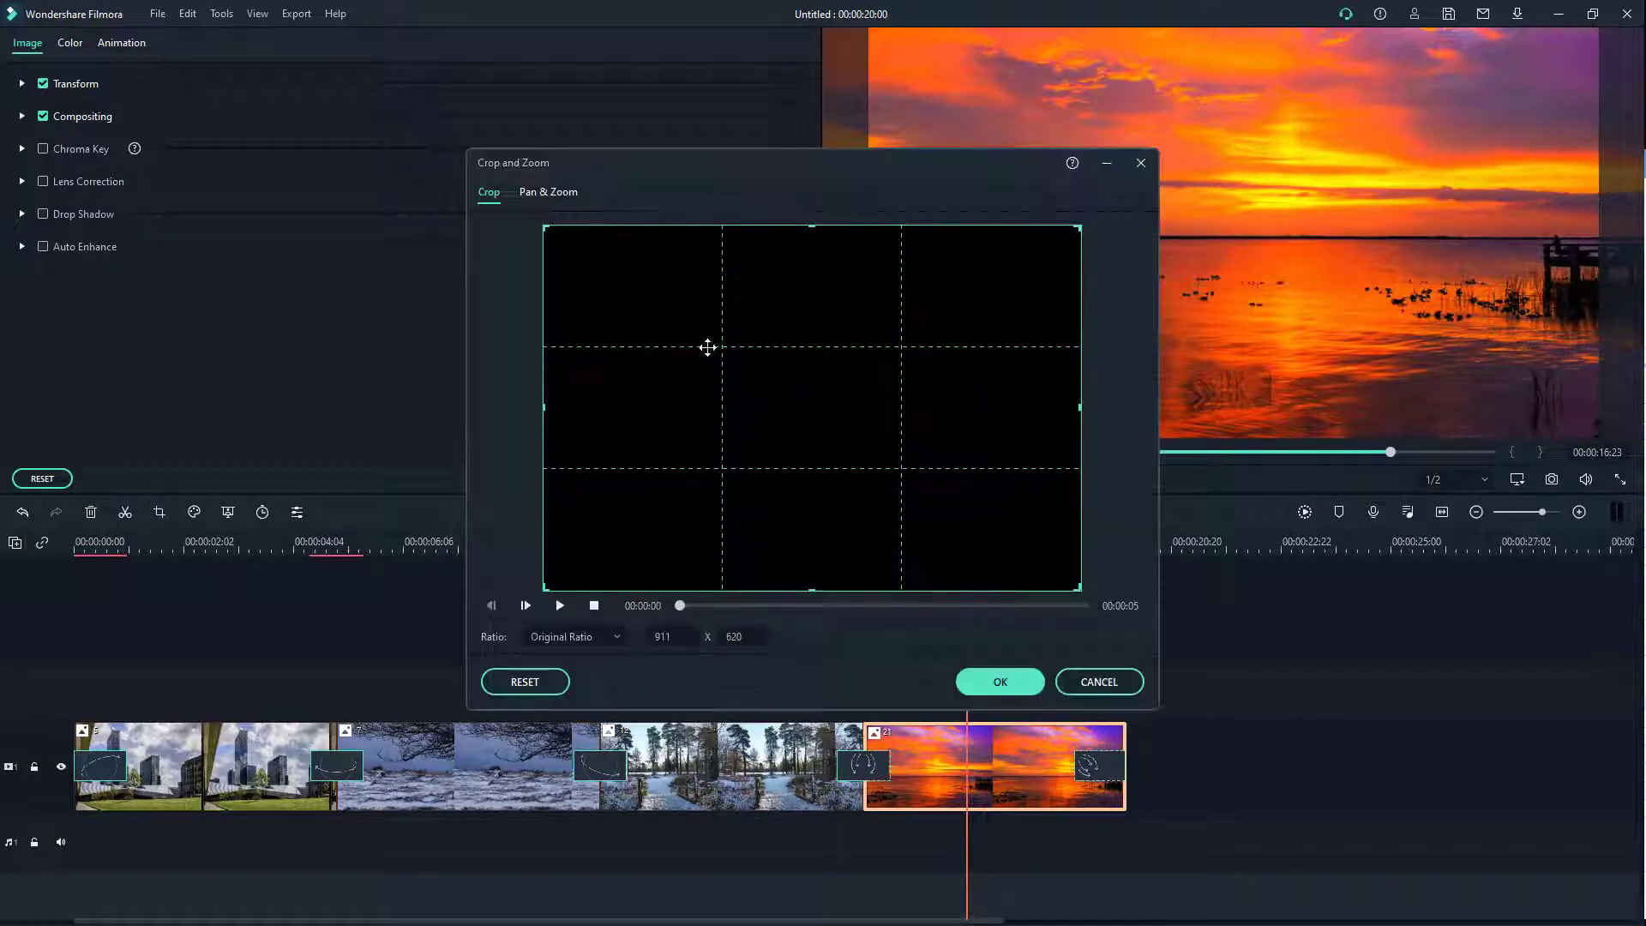
{"action": "left_click", "coordinate": [547, 192]}
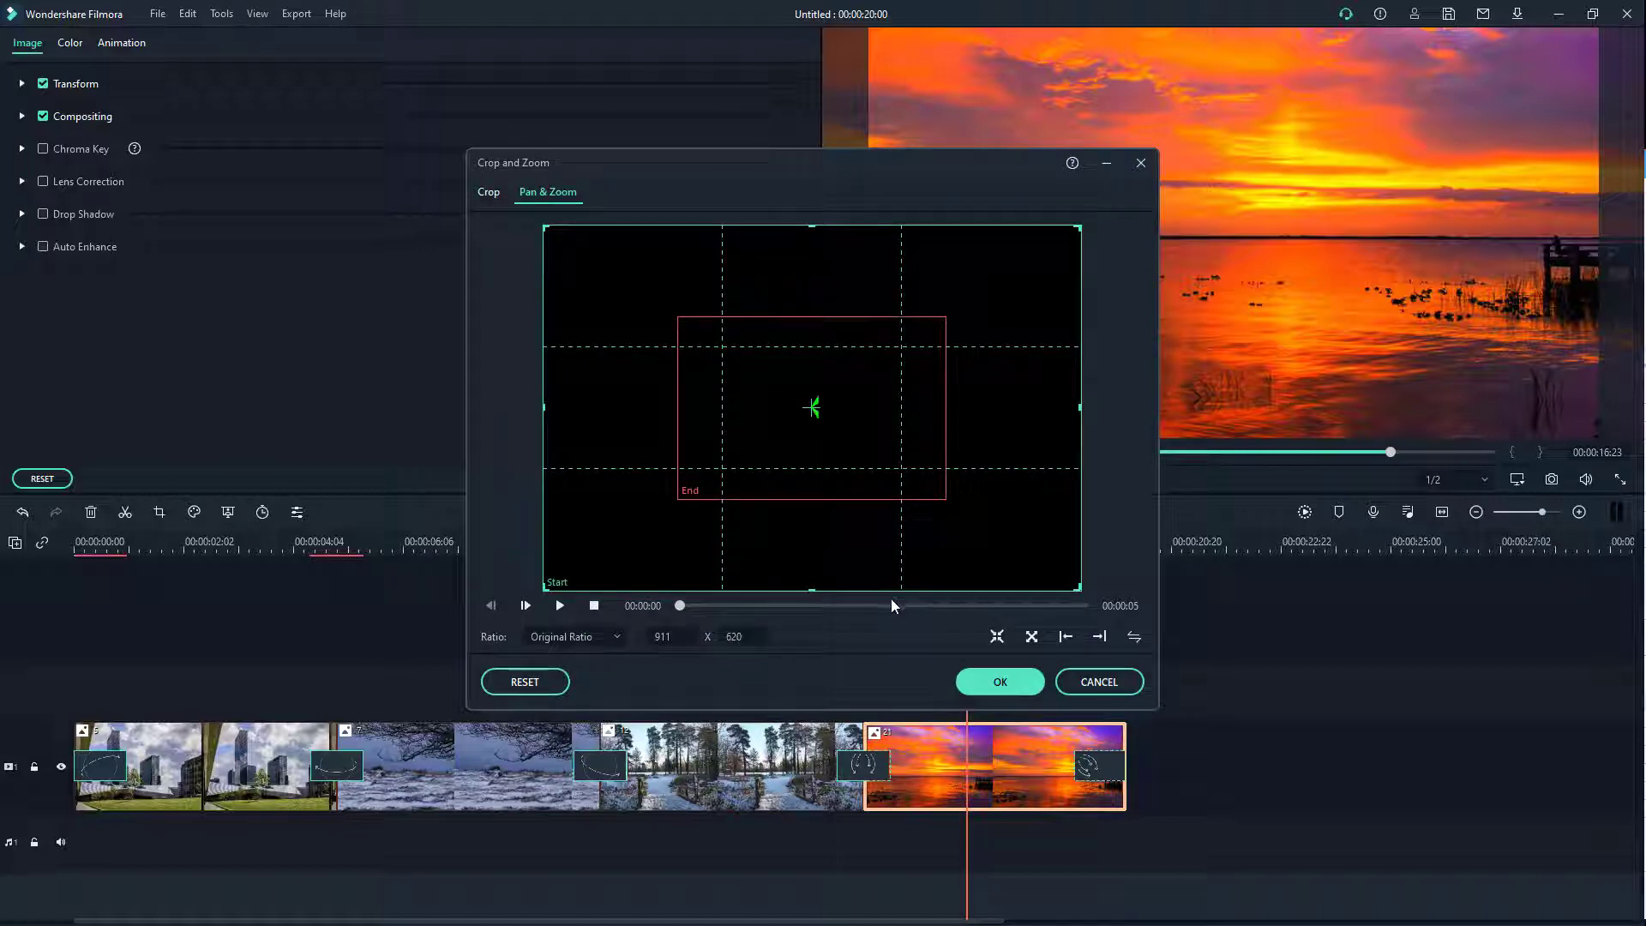
{"action": "left_click", "coordinate": [891, 605]}
{"action": "left_click", "coordinate": [871, 494]}
{"action": "left_click_drag", "start_coordinate": [869, 443], "coordinate": [1011, 468]}
{"action": "left_click", "coordinate": [1012, 683]}
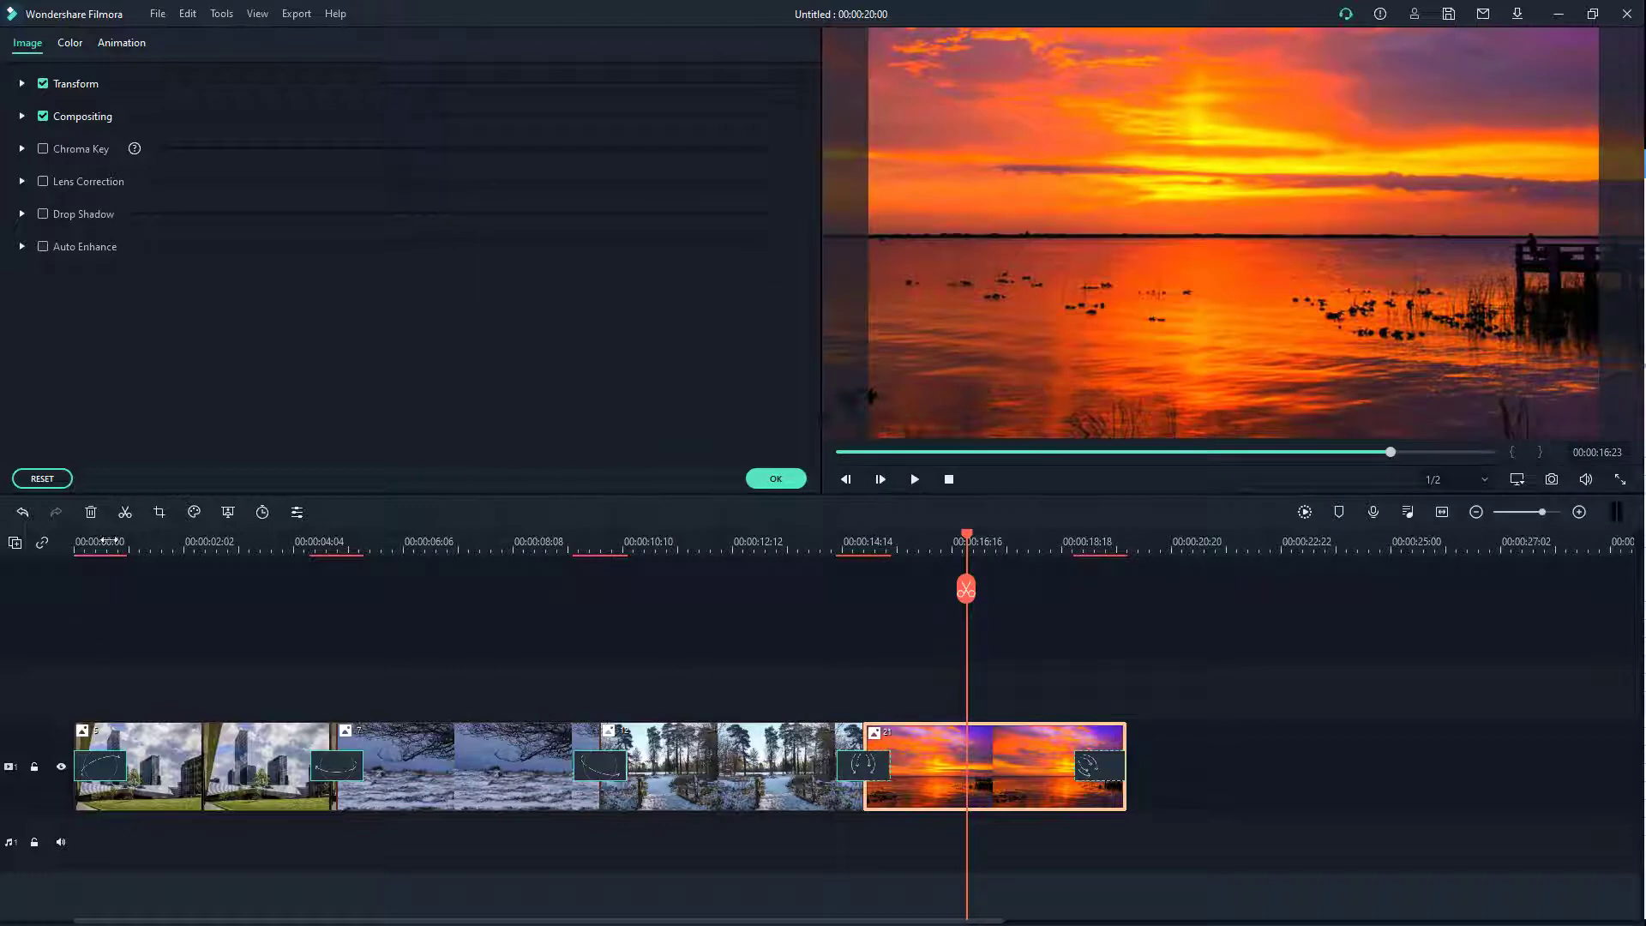
Step: Play the slideshow from 00:00:00:00
{"action": "left_click", "coordinate": [107, 541]}
{"action": "left_click_drag", "start_coordinate": [106, 586], "coordinate": [76, 615]}
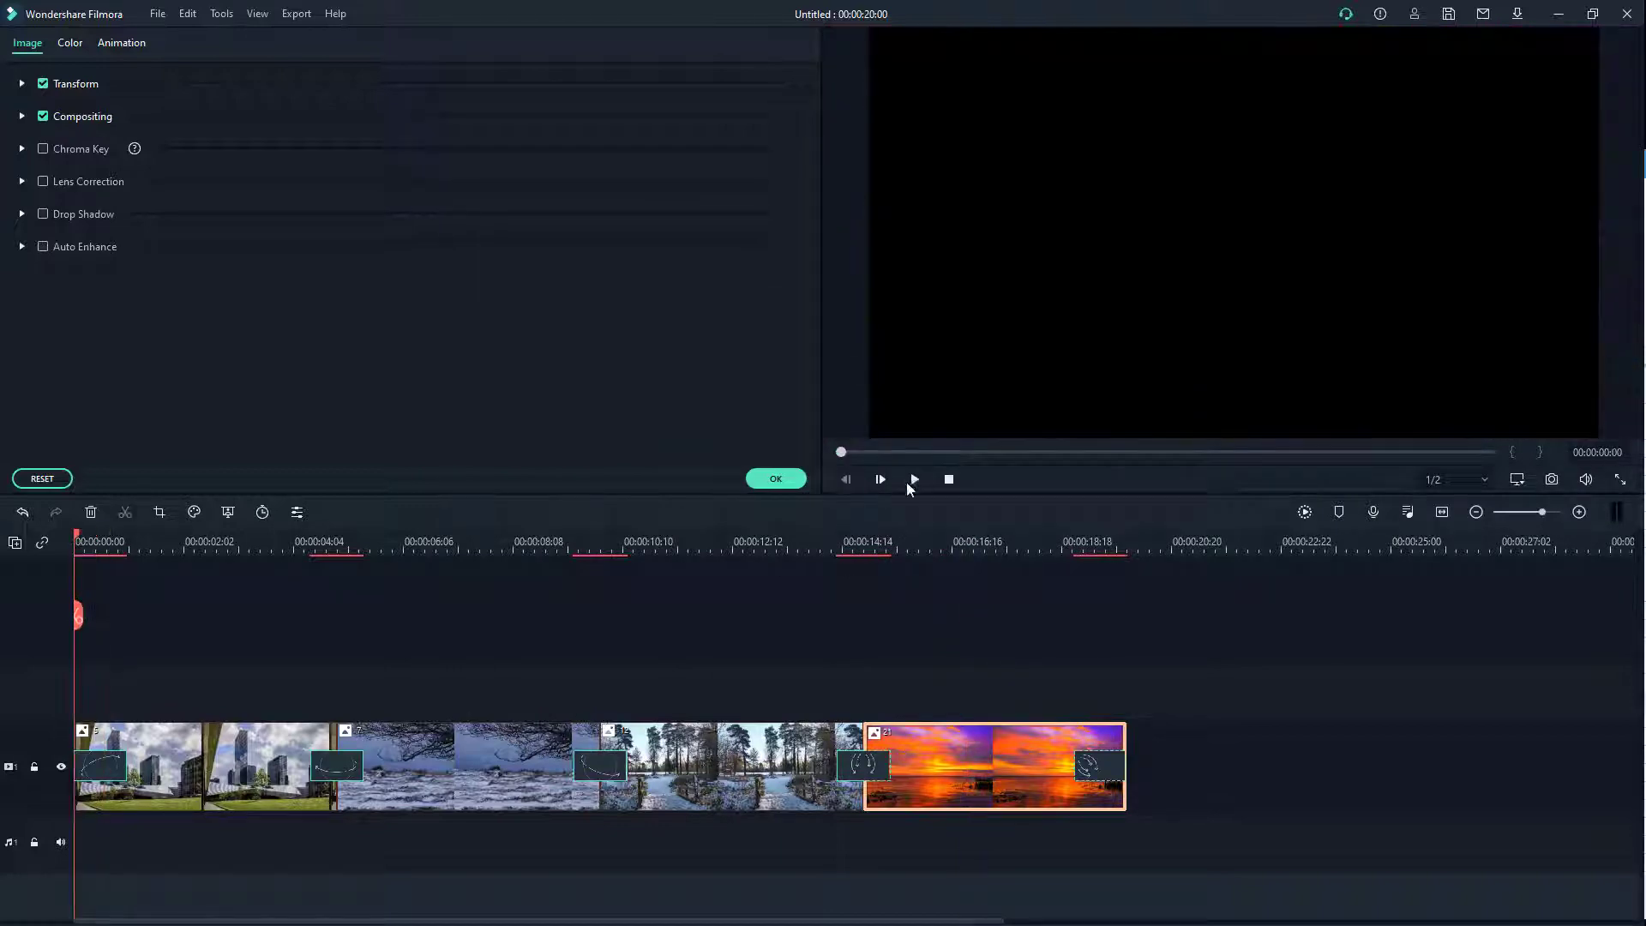
{"action": "left_click", "coordinate": [914, 481]}
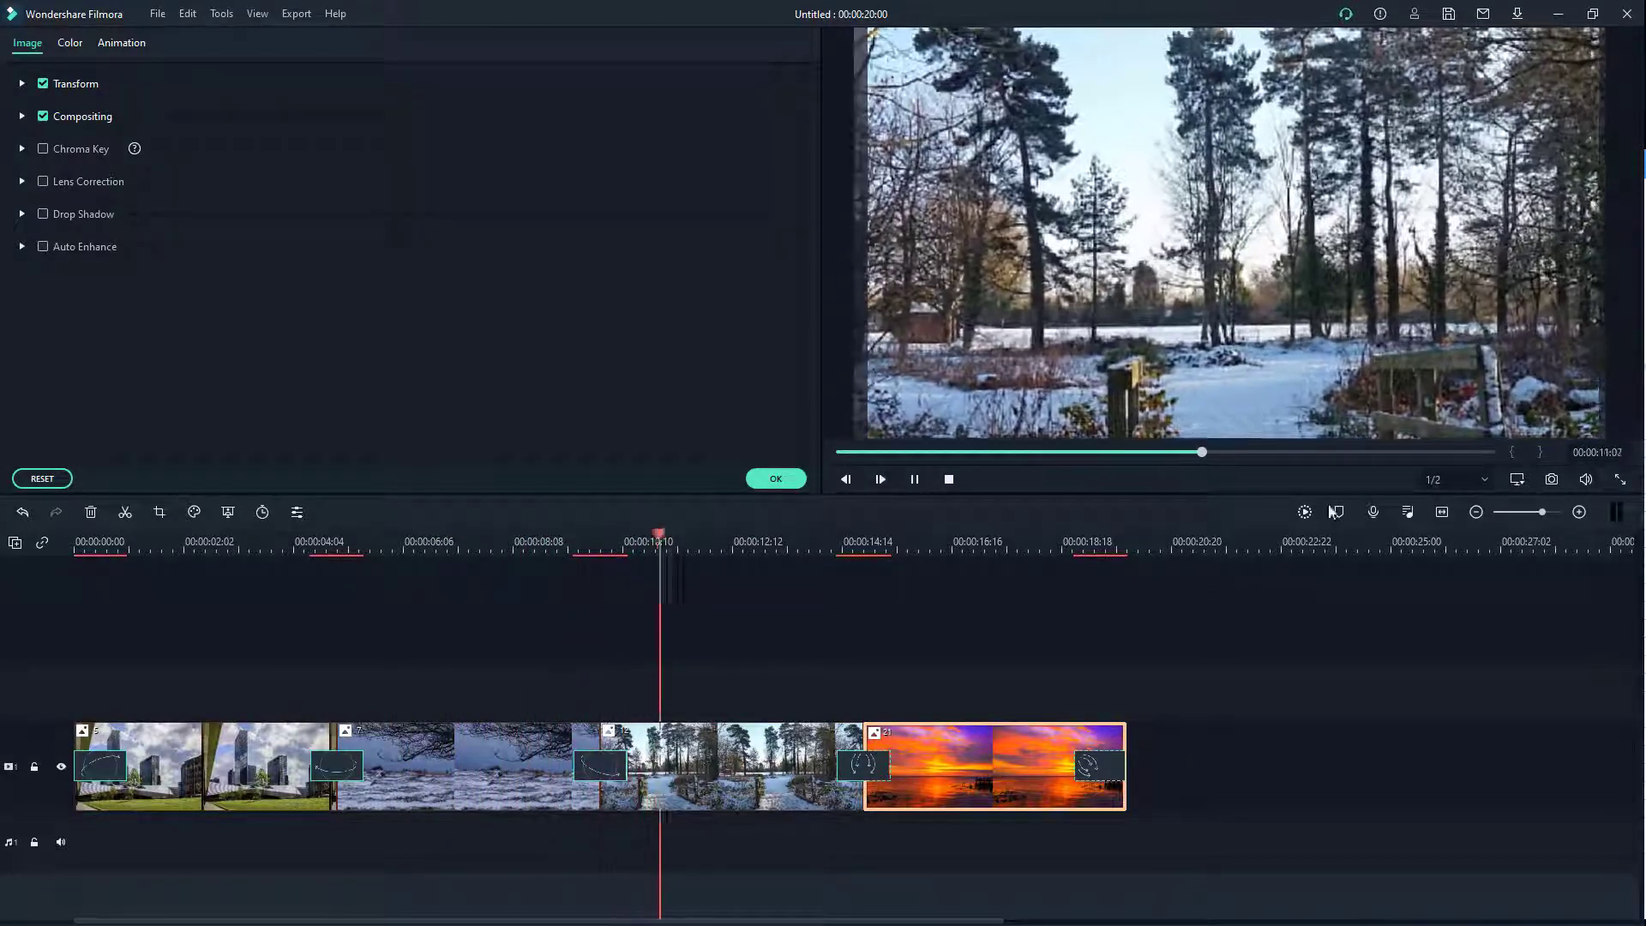
Step: Stretch the 1977 filter over the whole slideshow on the track above the photos, with Alpha 54
{"action": "left_click", "coordinate": [948, 480]}
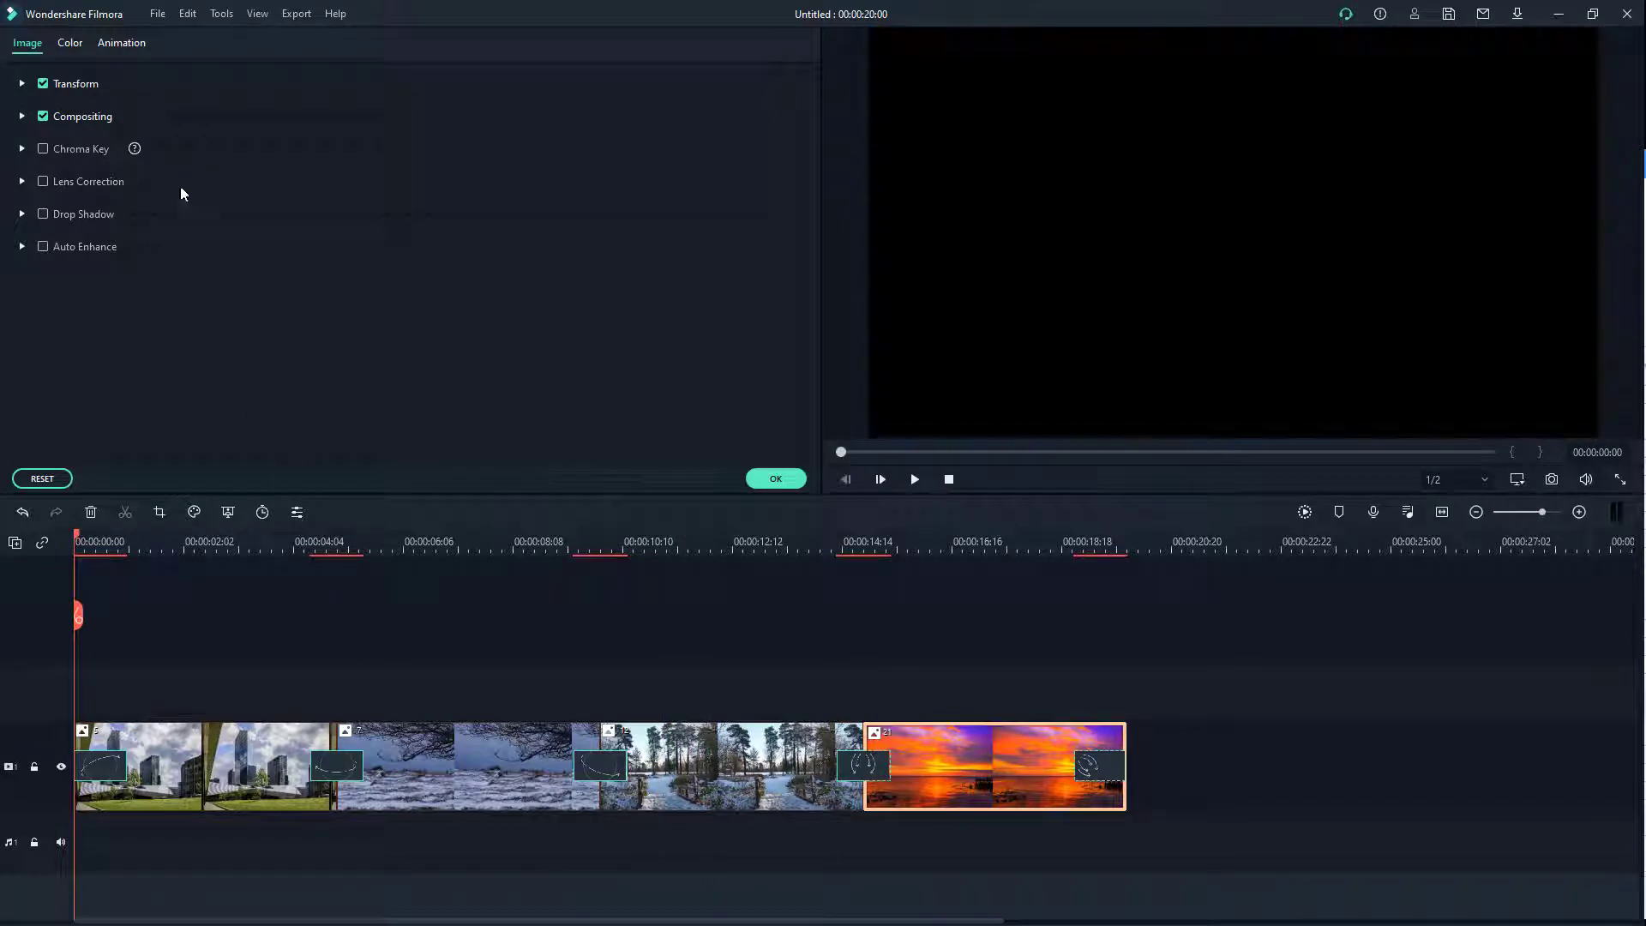
{"action": "left_click", "coordinate": [778, 477]}
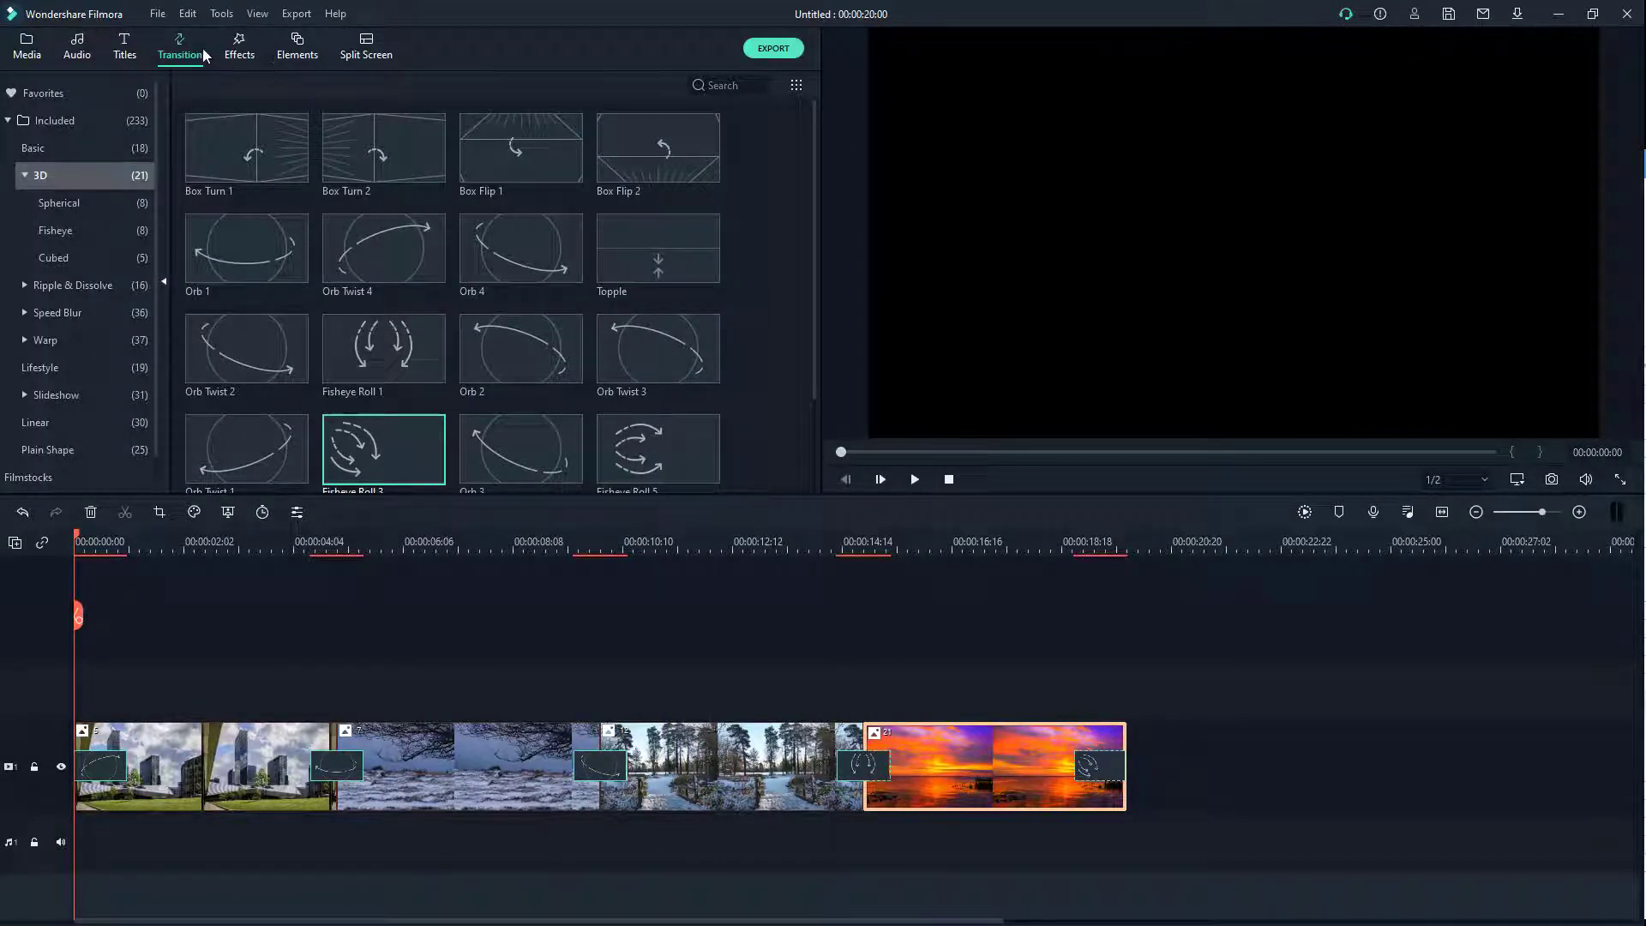
{"action": "left_click", "coordinate": [237, 58]}
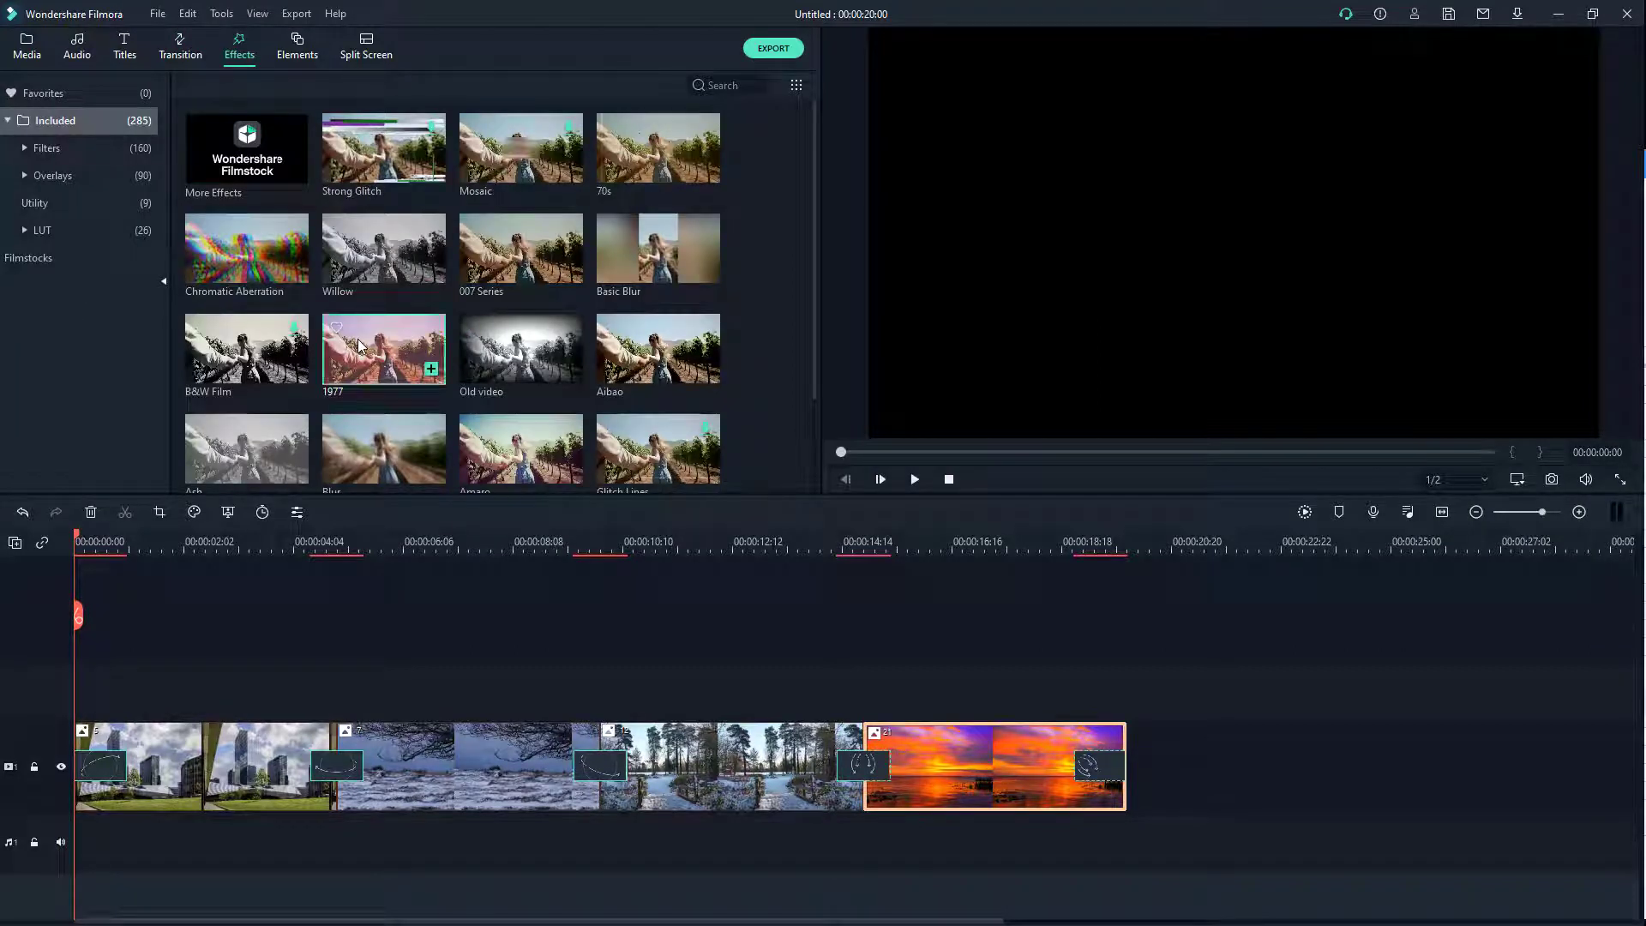
{"action": "left_click_drag", "start_coordinate": [367, 347], "coordinate": [1126, 693]}
{"action": "double_click", "coordinate": [962, 699]}
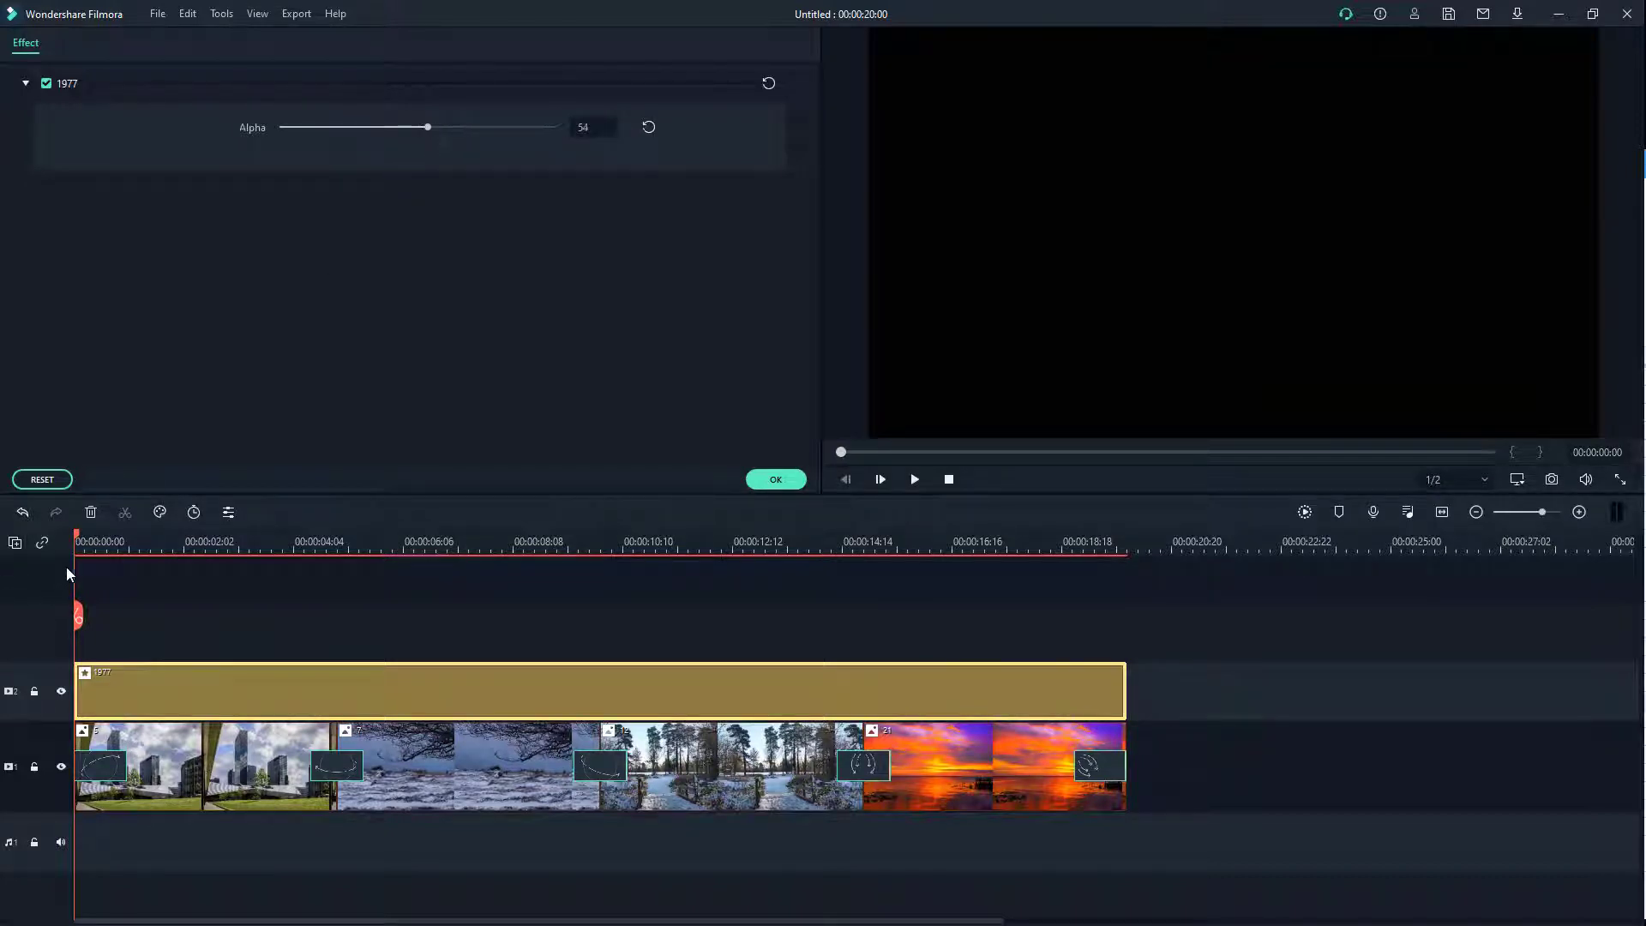
{"action": "left_click", "coordinate": [777, 480]}
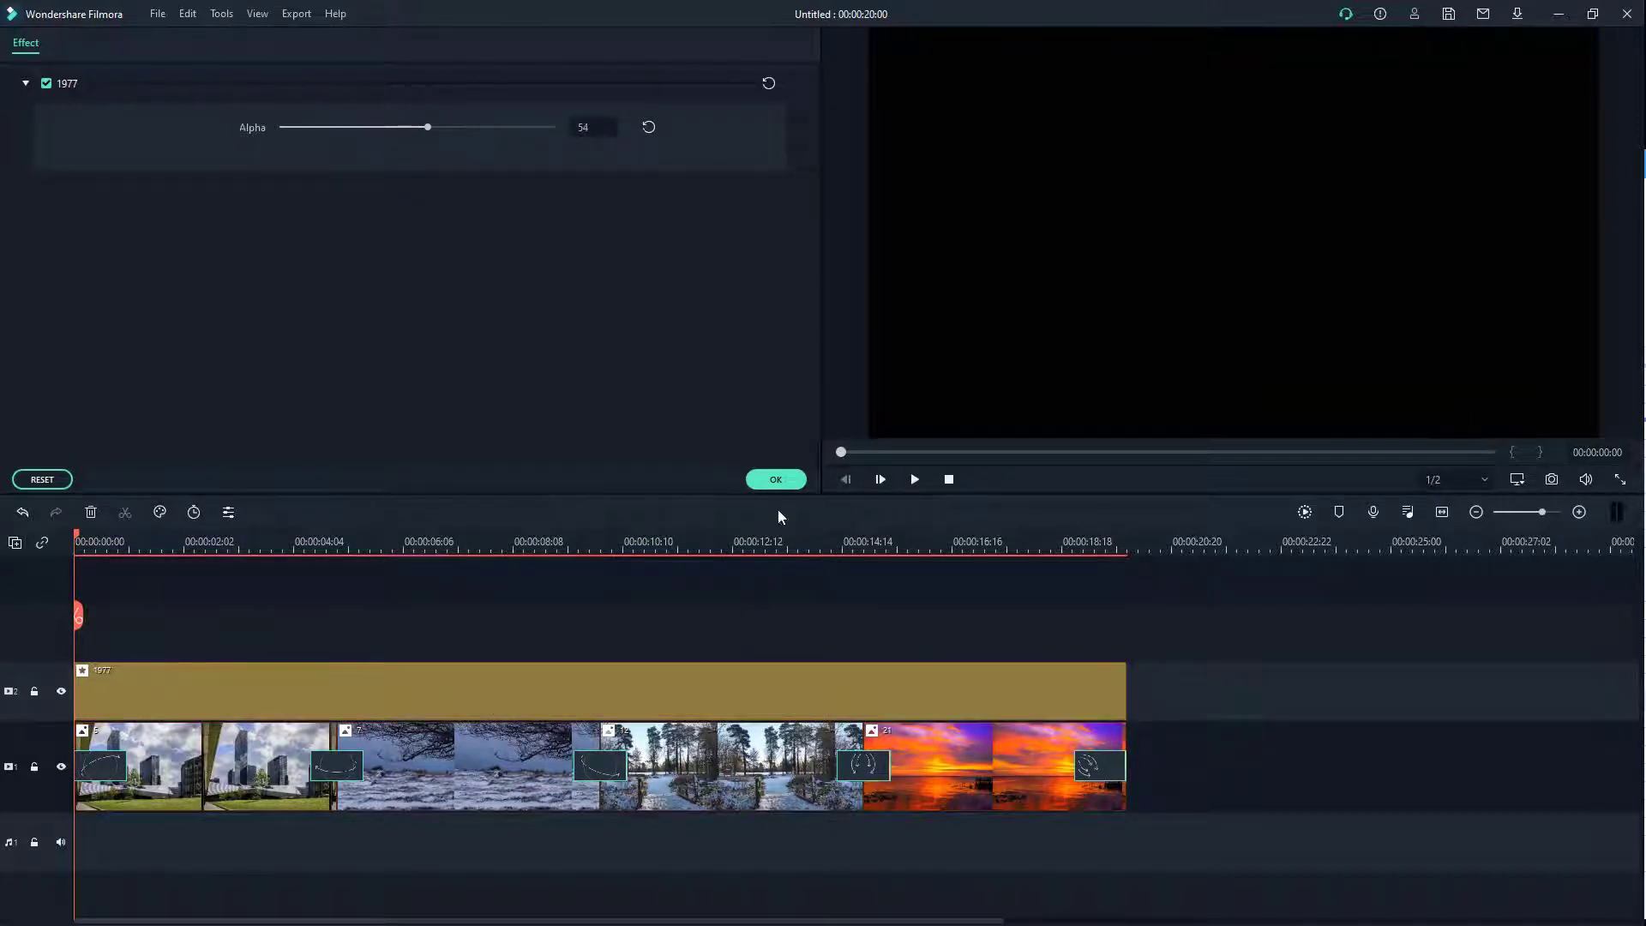